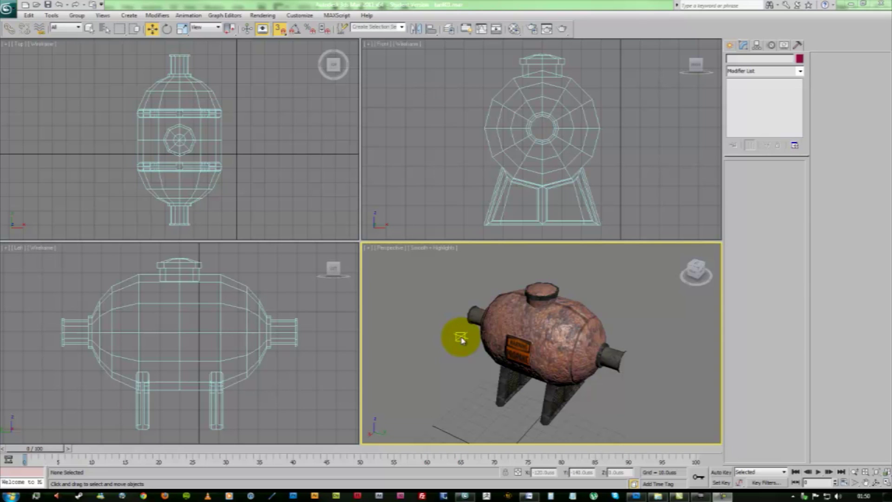
Select the propane tank and enable pivot-only editing for it
{"action": "middle_click_drag", "start_coordinate": [448, 370], "coordinate": [470, 370], "text": "alt"}
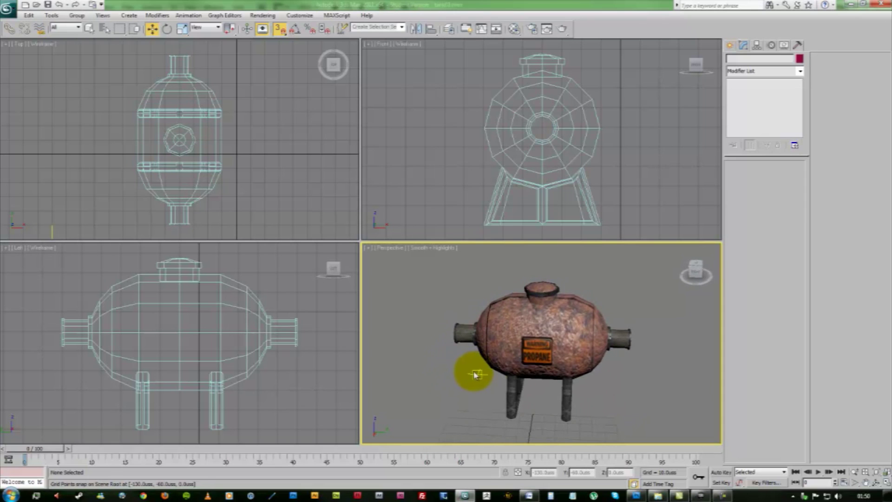
{"action": "left_click", "coordinate": [562, 331]}
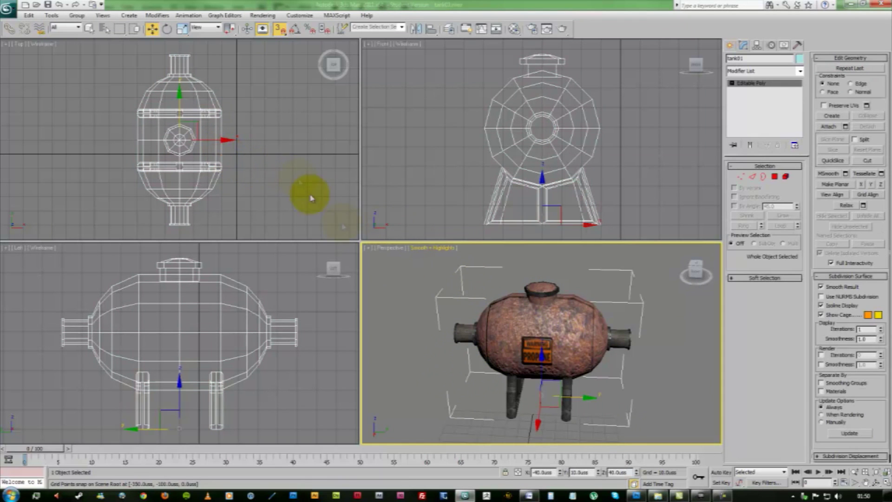
{"action": "middle_click_drag", "start_coordinate": [529, 331], "coordinate": [523, 342], "text": "alt"}
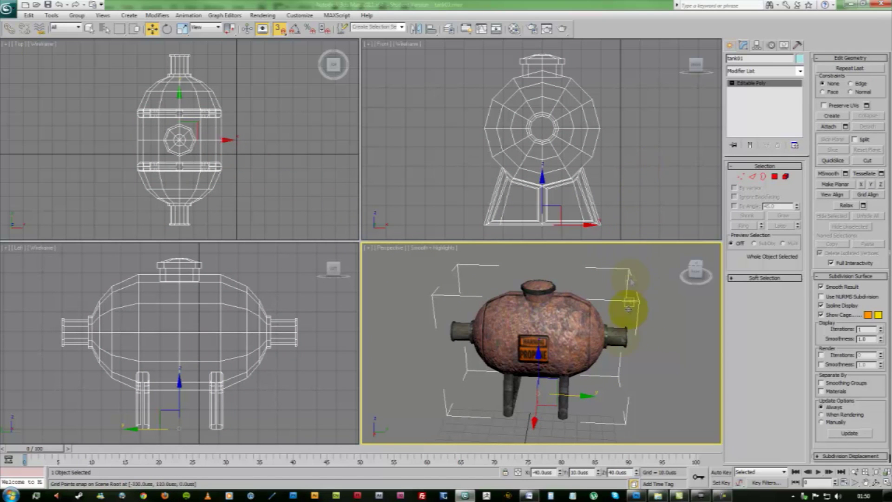
{"action": "middle_click_drag", "start_coordinate": [629, 376], "coordinate": [600, 372], "text": "alt"}
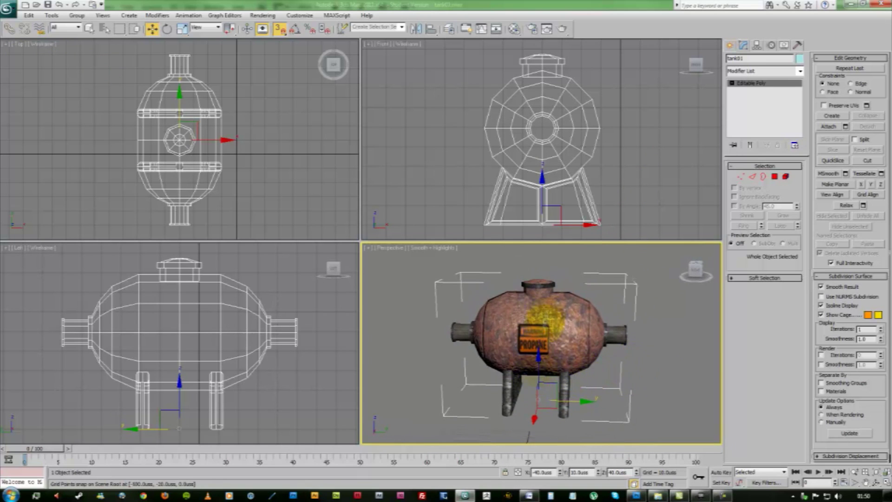
{"action": "left_click", "coordinate": [756, 45]}
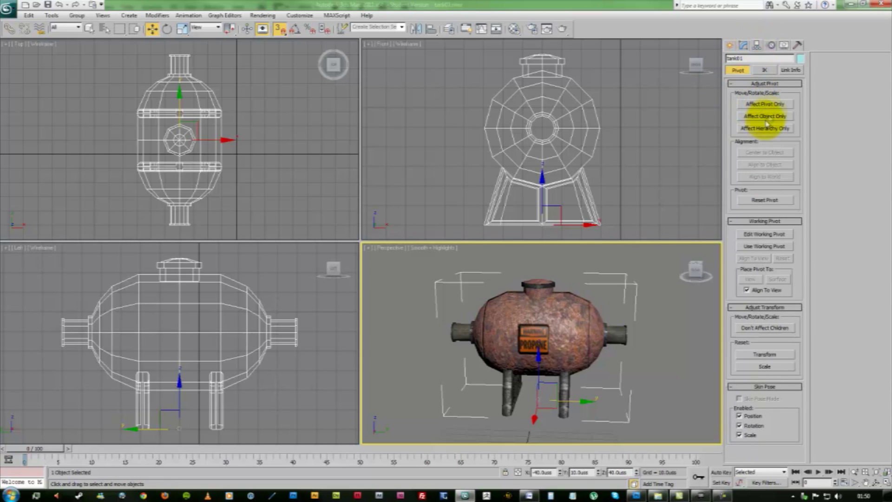
{"action": "left_click", "coordinate": [779, 104]}
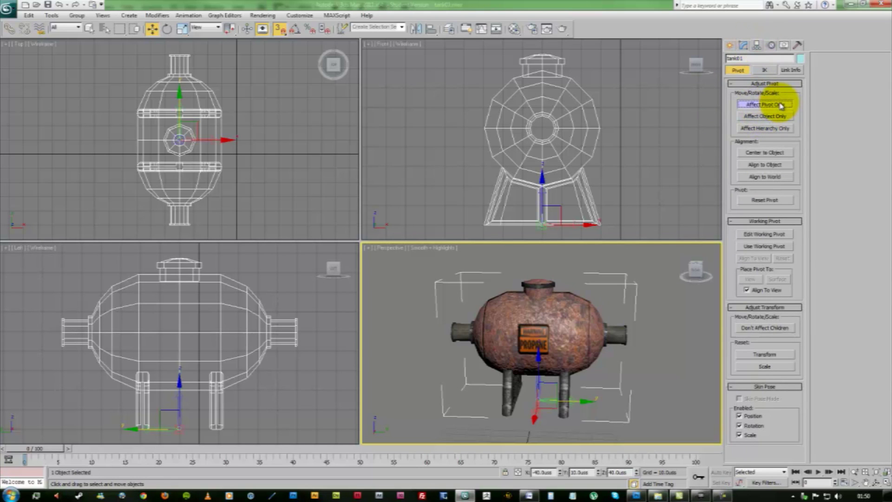
Move the tank's pivot point below the legs and off to the side of the model
{"action": "left_click", "coordinate": [281, 34]}
{"action": "left_click_drag", "start_coordinate": [558, 390], "coordinate": [542, 421]}
{"action": "scroll", "coordinate": [580, 167], "scroll_direction": "down", "scroll_amount": 5}
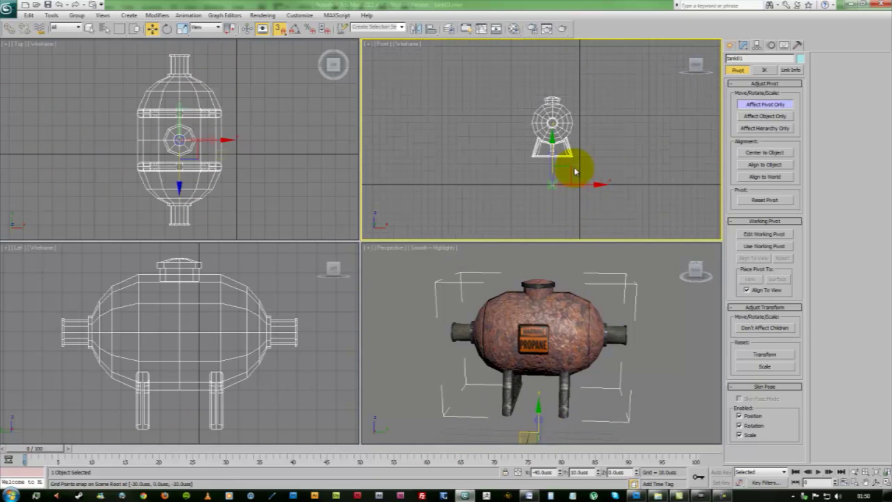
{"action": "left_click_drag", "start_coordinate": [571, 167], "coordinate": [643, 170]}
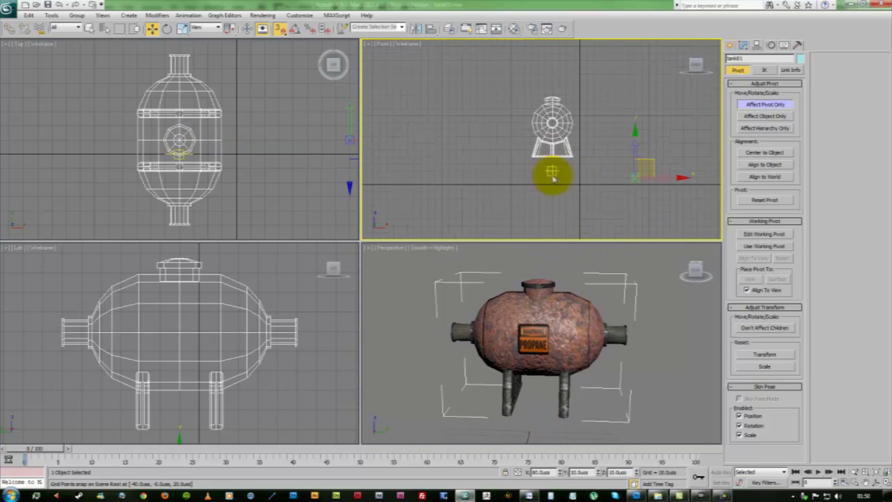
{"action": "scroll", "coordinate": [553, 181], "scroll_direction": "up", "scroll_amount": 3}
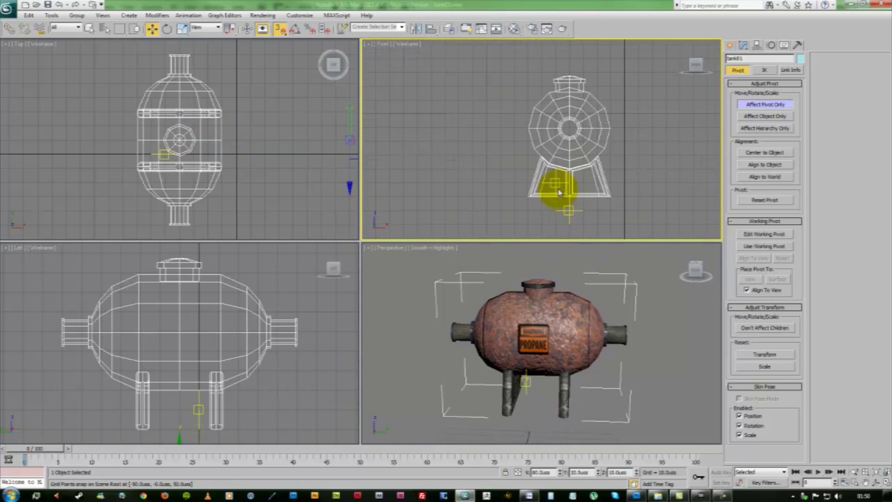
Center the pivot on the tank, move it down to the base between the legs, and end pivot-only editing
{"action": "left_click", "coordinate": [774, 154]}
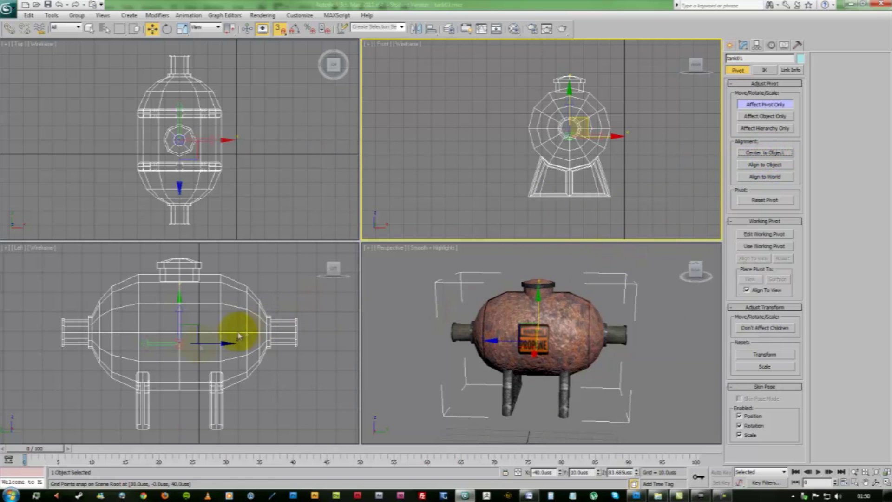
{"action": "middle_click_drag", "start_coordinate": [169, 343], "coordinate": [175, 334]}
{"action": "mouse_move", "coordinate": [185, 299]}
{"action": "left_mouse_down"}
{"action": "mouse_move", "coordinate": [183, 414]}
{"action": "mouse_move", "coordinate": [259, 389]}
{"action": "mouse_move", "coordinate": [249, 388]}
{"action": "mouse_move", "coordinate": [629, 341]}
{"action": "mouse_move", "coordinate": [568, 382]}
{"action": "left_mouse_up"}
{"action": "left_click", "coordinate": [783, 105]}
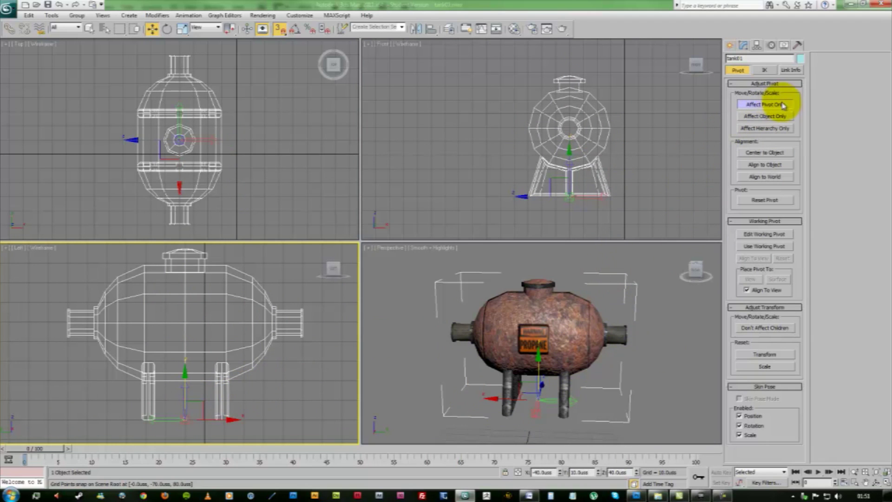
{"action": "left_click", "coordinate": [780, 107]}
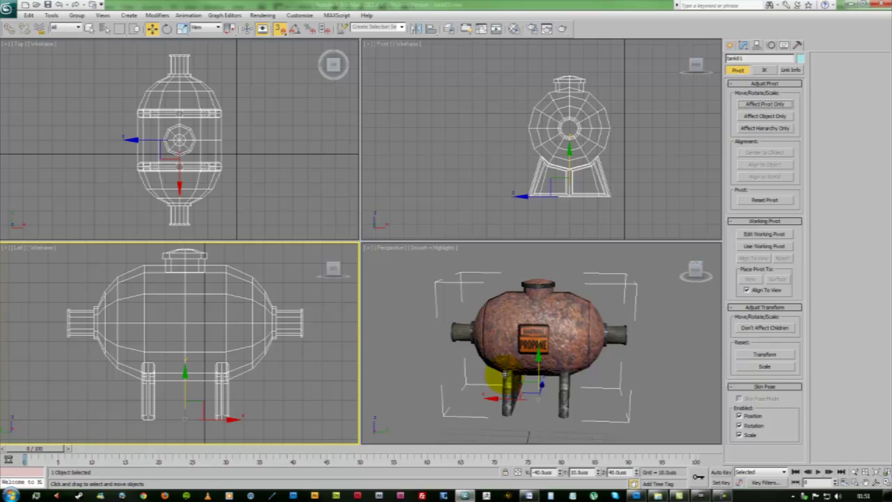
Move the tank to the world origin by setting its X, Y and Z positions to 0
{"action": "middle_click_drag", "start_coordinate": [548, 379], "coordinate": [583, 360], "text": "alt"}
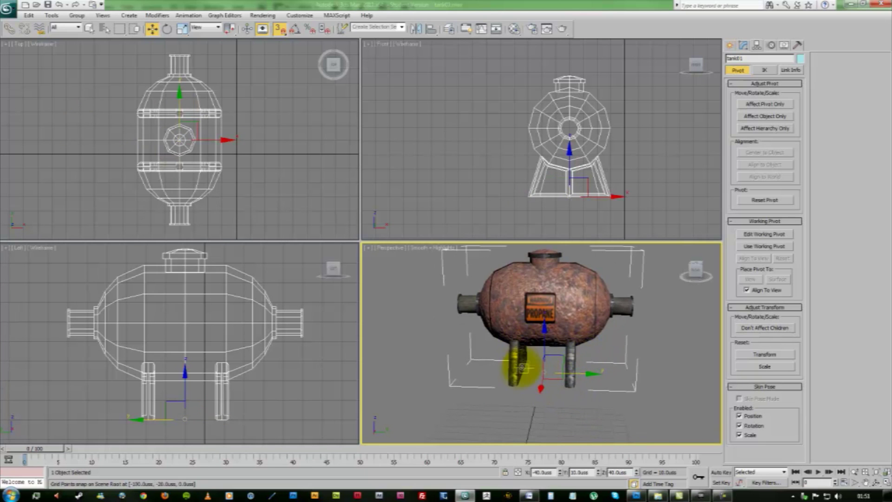
{"action": "middle_click_drag", "start_coordinate": [498, 390], "coordinate": [541, 378], "text": "alt"}
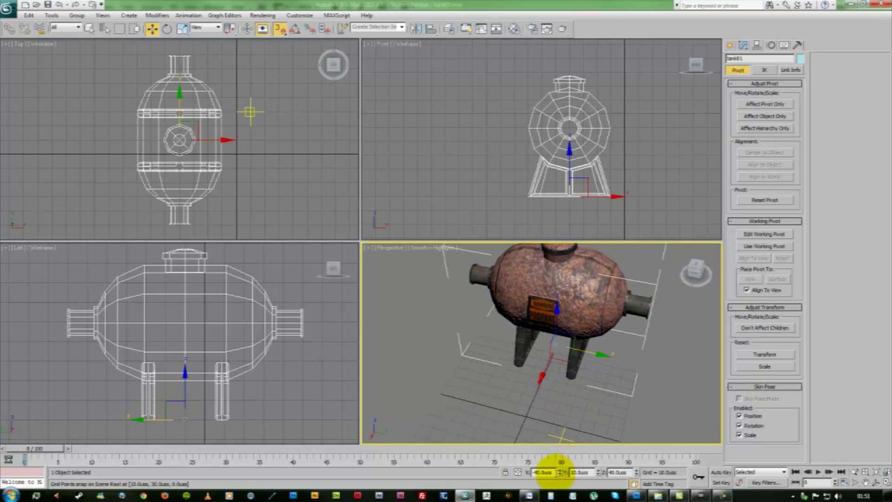
{"action": "right_click", "coordinate": [560, 472]}
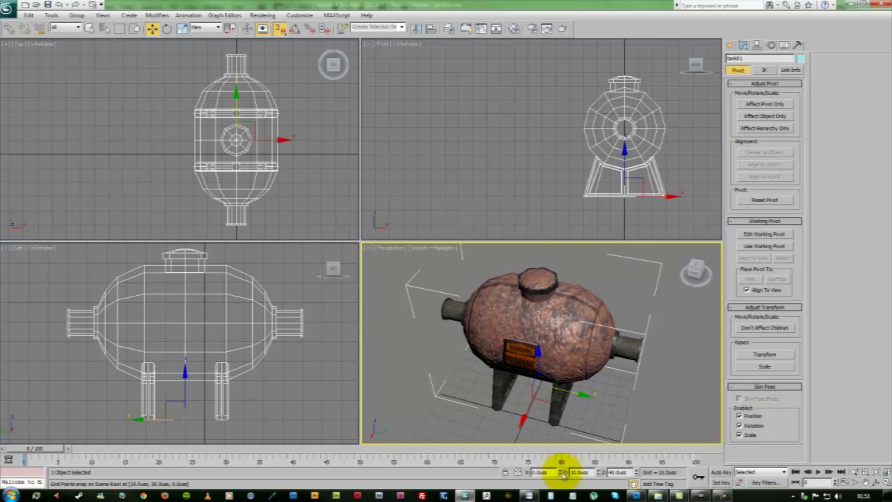
{"action": "right_click", "coordinate": [598, 473]}
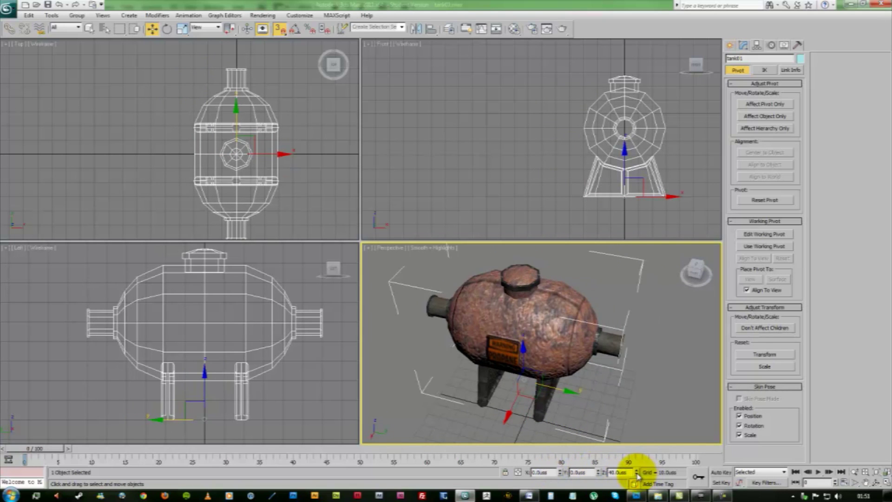
{"action": "right_click", "coordinate": [636, 473]}
{"action": "middle_click_drag", "start_coordinate": [537, 398], "coordinate": [497, 398], "text": "alt"}
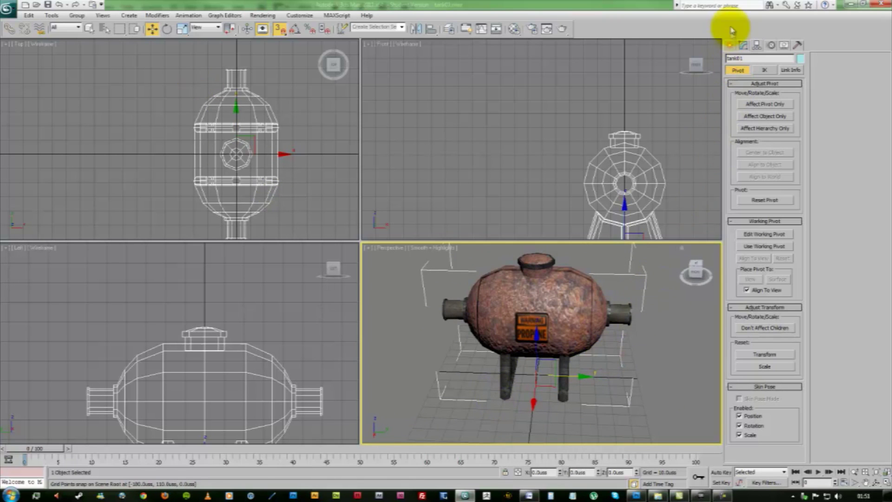
Check the tank's object name and clear the selection
{"action": "left_click", "coordinate": [742, 46]}
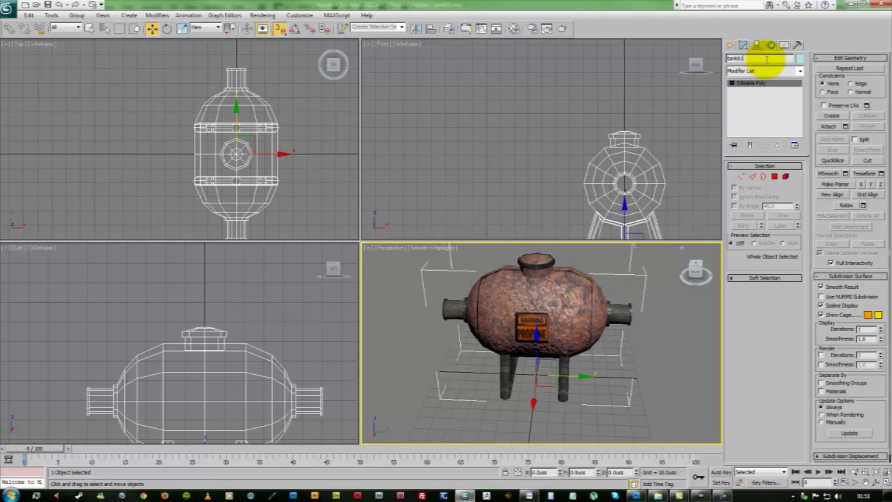
{"action": "left_click", "coordinate": [766, 58]}
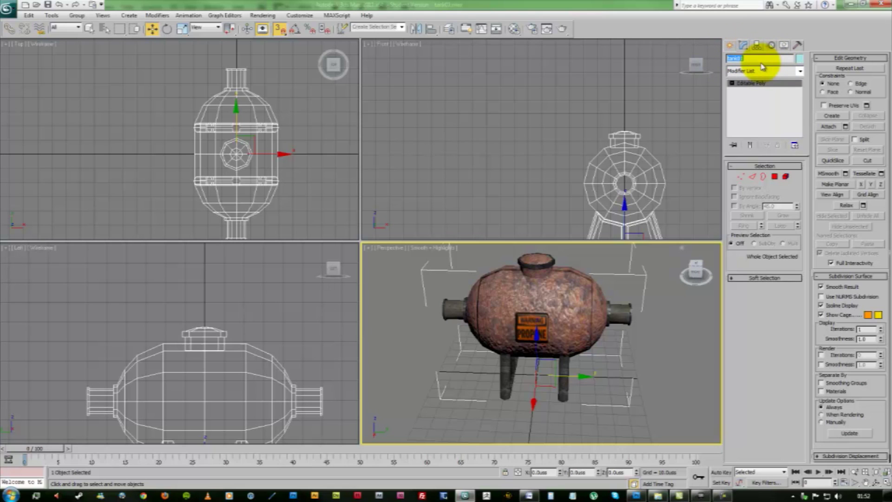
{"action": "left_click", "coordinate": [650, 371]}
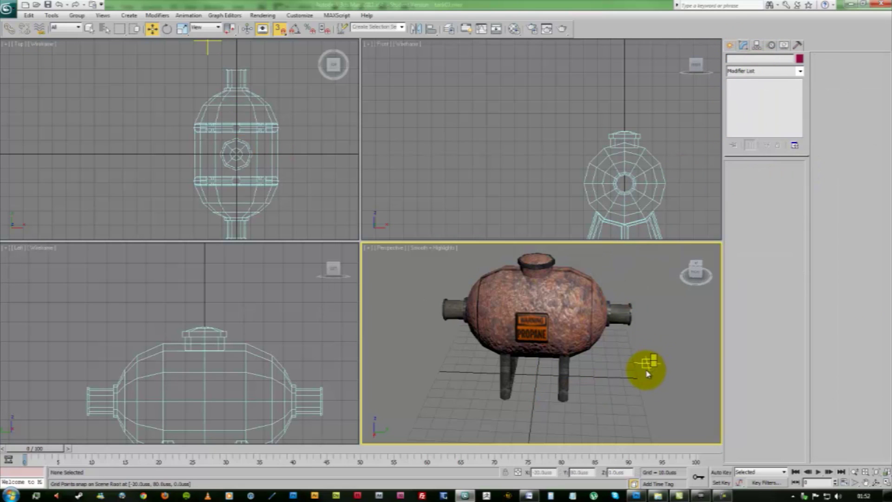
Unhide all objects and select the collision mesh surrounding the tank
{"action": "right_click", "coordinate": [590, 358]}
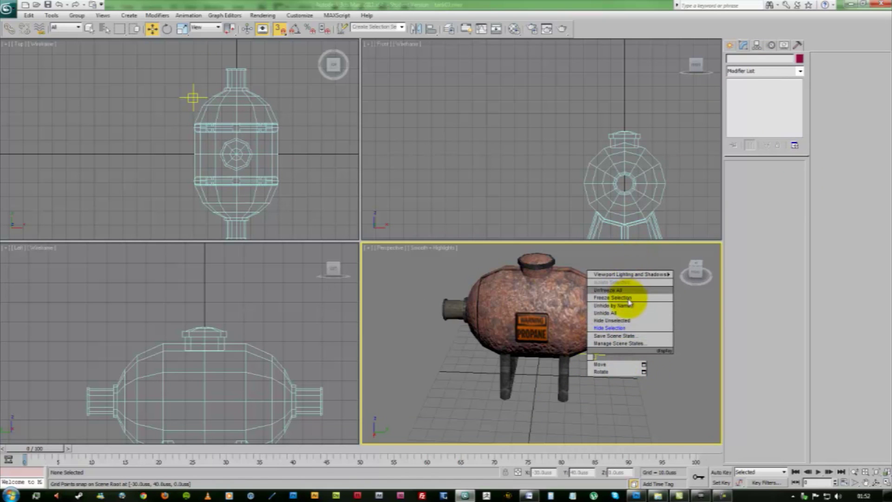
{"action": "left_click", "coordinate": [612, 313]}
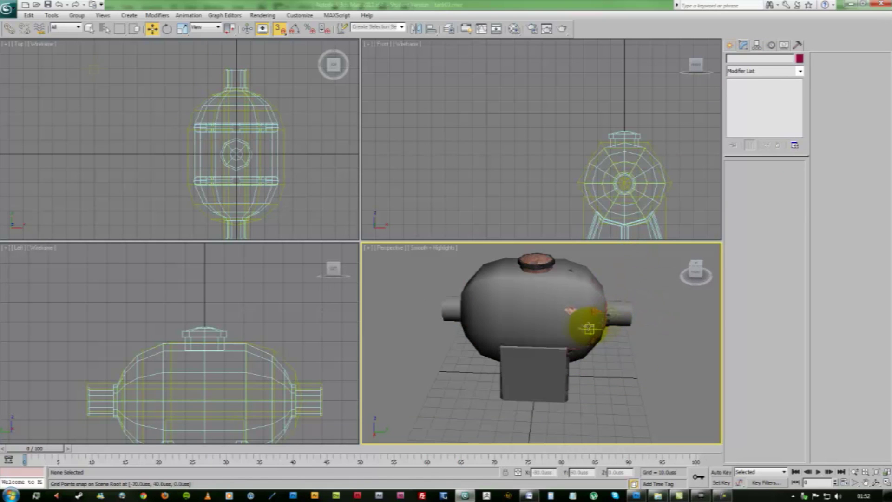
{"action": "left_click", "coordinate": [517, 329]}
{"action": "mouse_move", "coordinate": [487, 358]}
{"action": "middle_mouse_down", "text": "alt"}
{"action": "mouse_move", "coordinate": [573, 293]}
{"action": "mouse_move", "coordinate": [598, 372]}
{"action": "mouse_move", "coordinate": [488, 363]}
{"action": "middle_mouse_up", "text": "alt"}
{"action": "middle_click_drag", "start_coordinate": [472, 317], "coordinate": [522, 327], "text": "alt"}
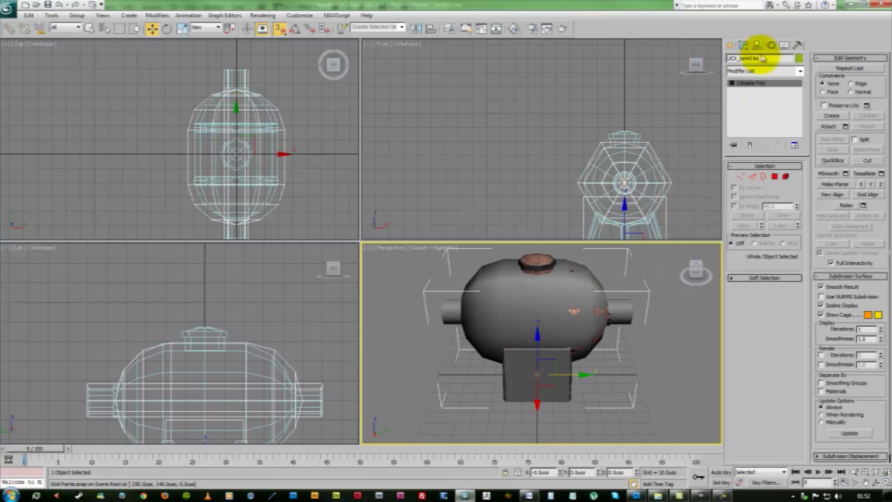
Check the collision mesh's object name and inspect its shape around the tank
{"action": "left_click_drag", "start_coordinate": [761, 60], "coordinate": [692, 64]}
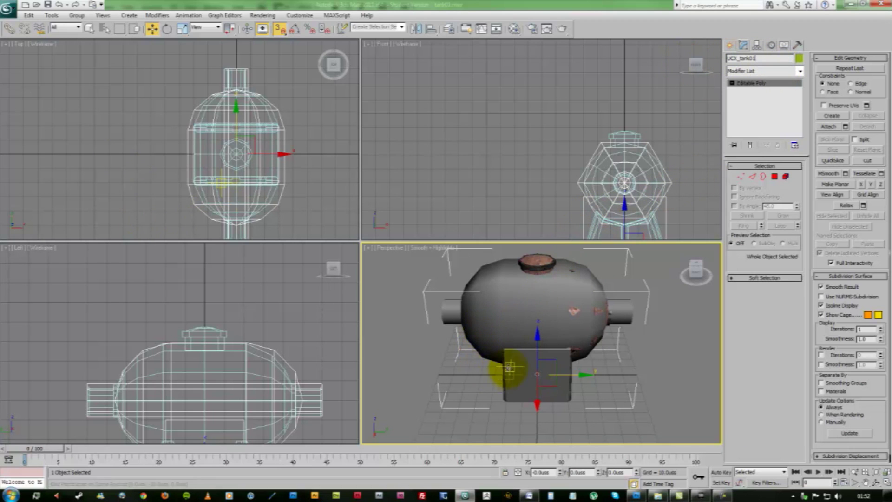
{"action": "middle_click_drag", "start_coordinate": [483, 351], "coordinate": [495, 377], "text": "alt"}
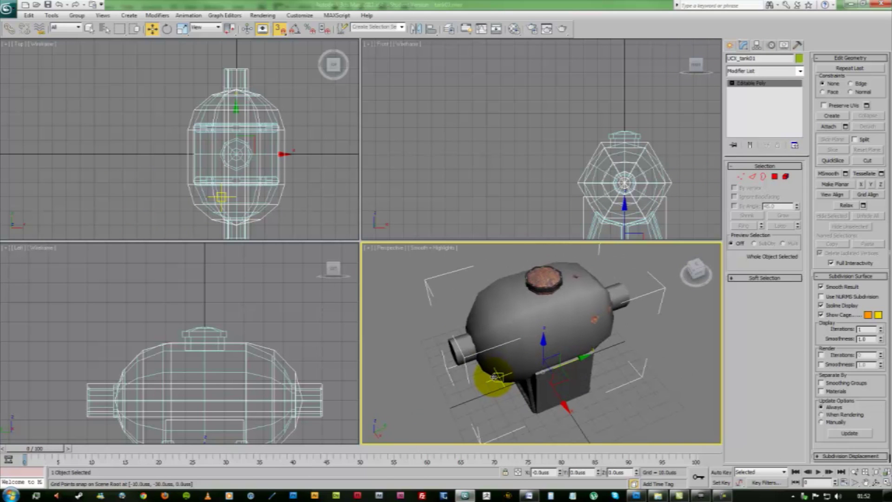
{"action": "middle_click_drag", "start_coordinate": [478, 386], "coordinate": [412, 370], "text": "alt"}
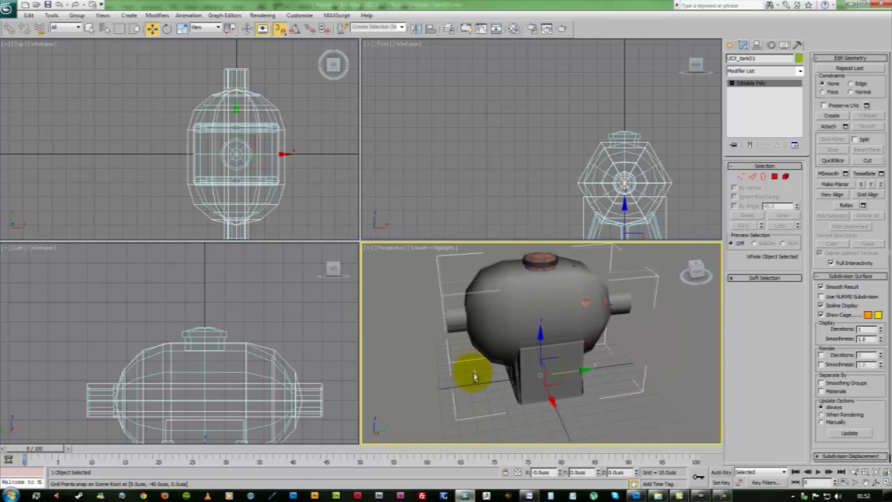
Select both the tank and its collision mesh and assign them a plain grey material
{"action": "left_click_drag", "start_coordinate": [436, 278], "coordinate": [611, 422]}
{"action": "middle_click_drag", "start_coordinate": [611, 422], "coordinate": [581, 392], "text": "alt"}
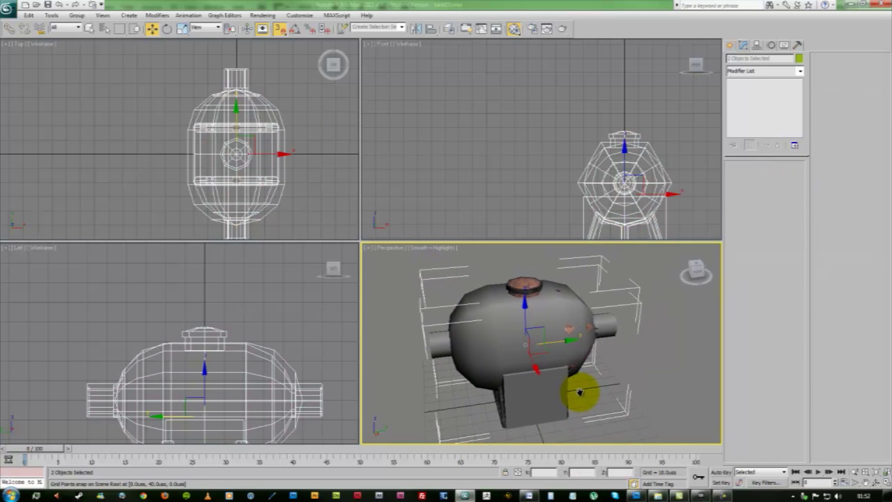
{"action": "key", "text": "m"}
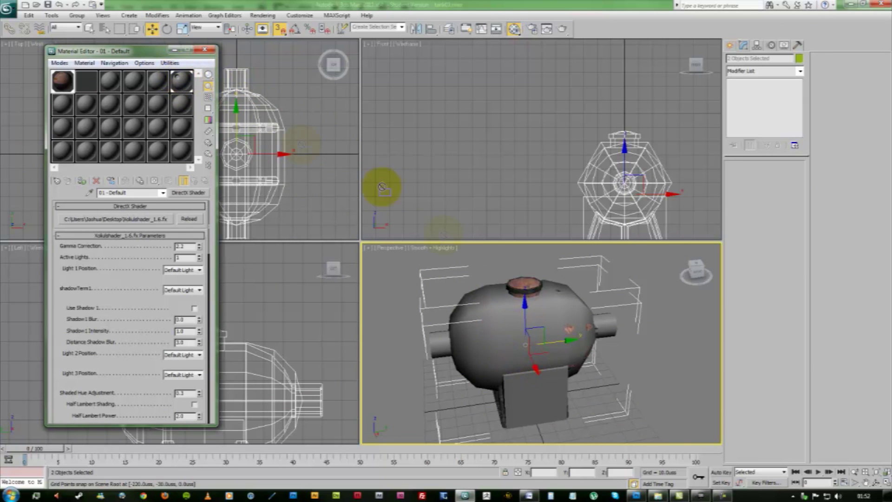
{"action": "left_click", "coordinate": [495, 331]}
{"action": "left_click", "coordinate": [418, 263]}
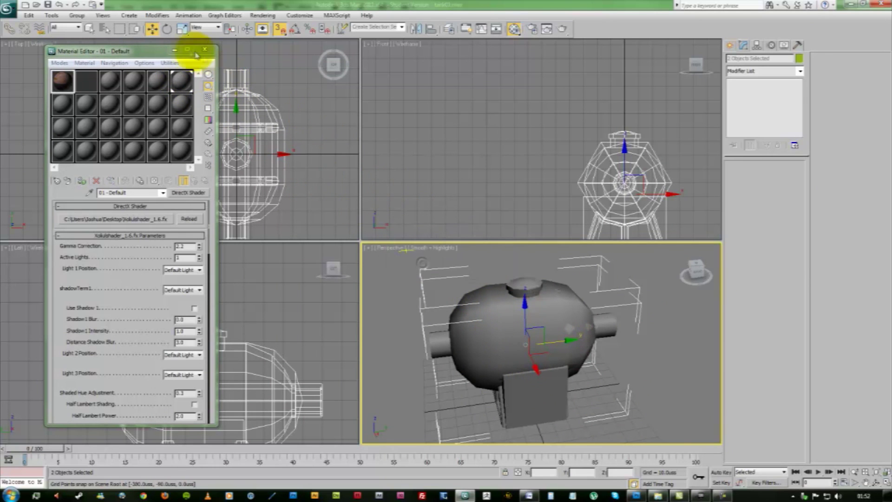
{"action": "left_click", "coordinate": [200, 55]}
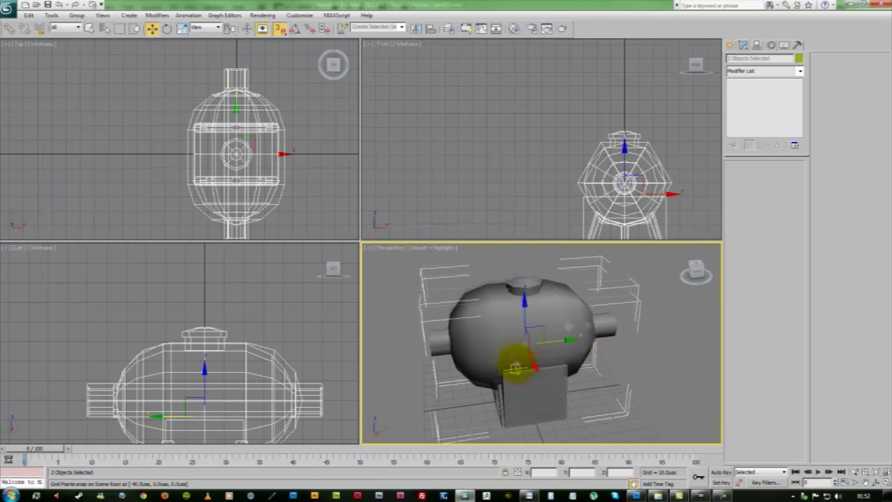
Select only the tank and apply Reset XForm to it
{"action": "mouse_move", "coordinate": [517, 364]}
{"action": "middle_mouse_down", "text": "alt"}
{"action": "mouse_move", "coordinate": [531, 343]}
{"action": "mouse_move", "coordinate": [524, 362]}
{"action": "middle_mouse_up", "text": "alt"}
{"action": "left_click", "coordinate": [527, 275]}
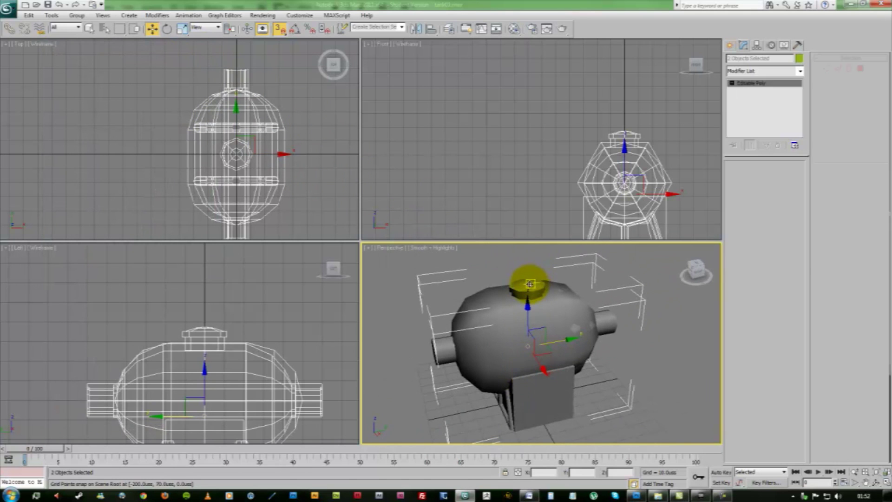
{"action": "left_click", "coordinate": [797, 45]}
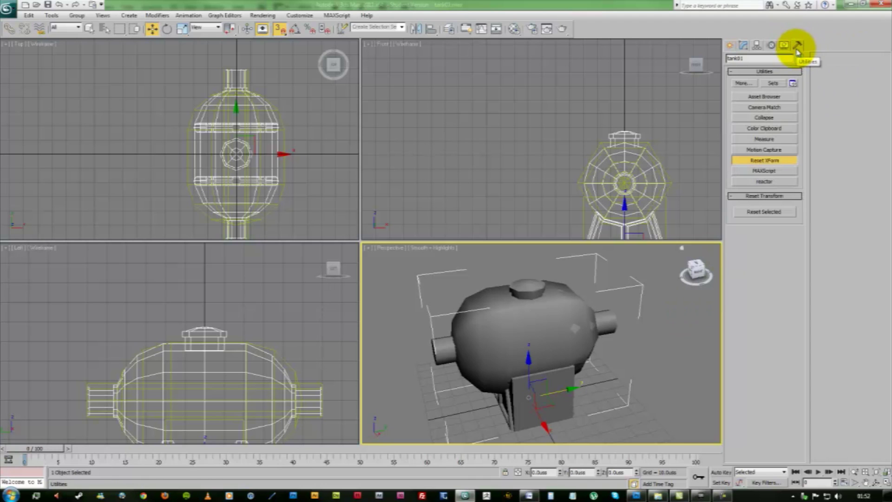
{"action": "left_click", "coordinate": [760, 212]}
Collapse the tank's XForm modifier into its Editable Poly
{"action": "left_click", "coordinate": [744, 46]}
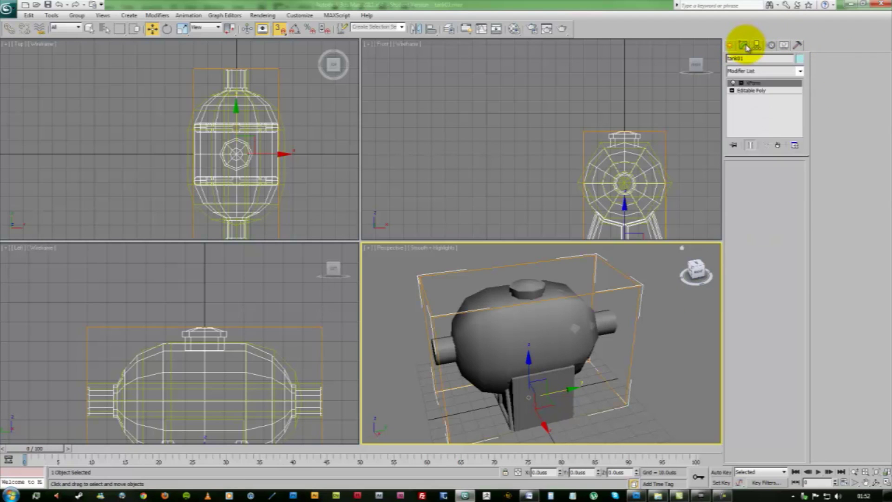
{"action": "right_click", "coordinate": [758, 83]}
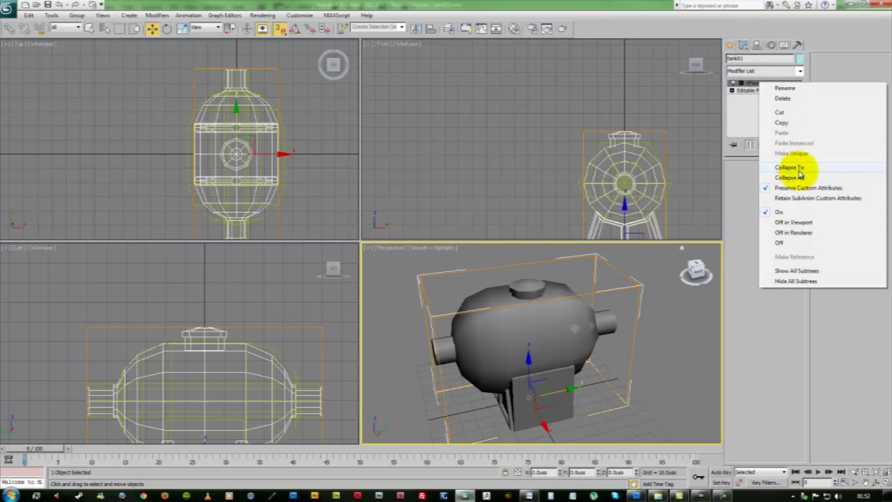
{"action": "left_click", "coordinate": [799, 173]}
{"action": "left_click", "coordinate": [477, 283]}
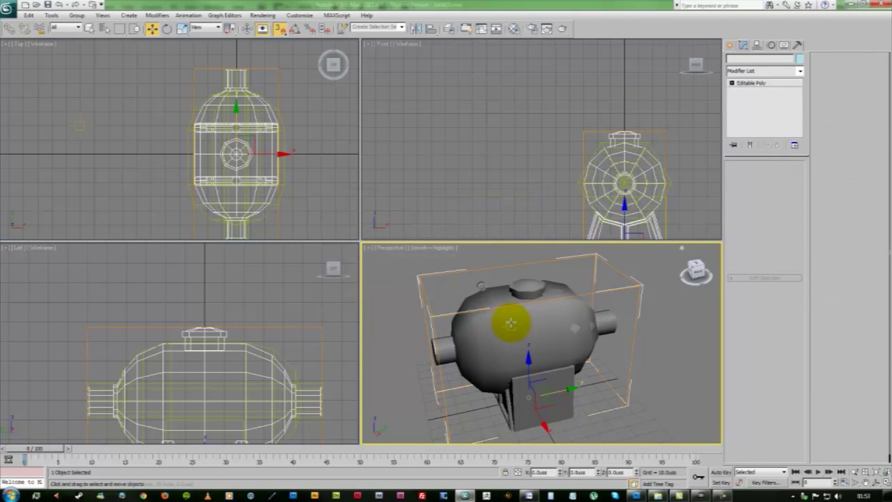
Apply Reset XForm to the UCX collision mesh and collapse the resulting modifier into its Editable Poly
{"action": "left_click", "coordinate": [510, 322]}
{"action": "left_click", "coordinate": [797, 45]}
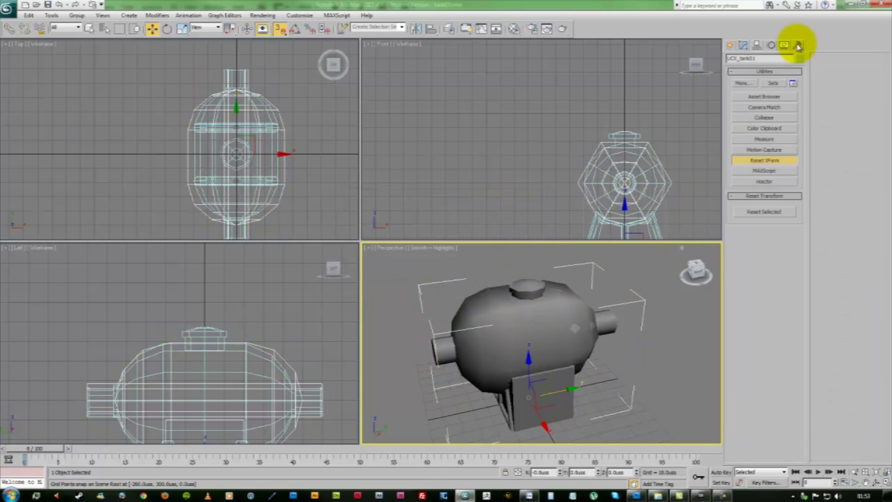
{"action": "left_click", "coordinate": [764, 211]}
{"action": "left_click", "coordinate": [744, 47]}
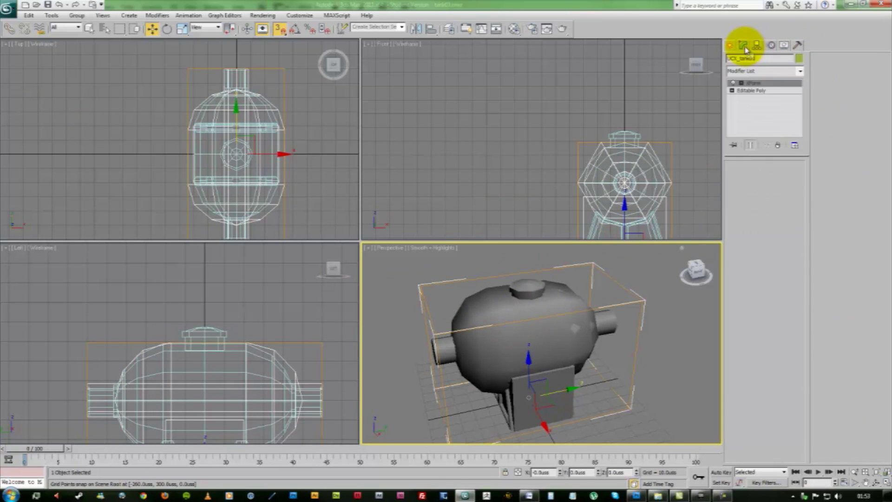
{"action": "right_click", "coordinate": [757, 83]}
{"action": "left_click", "coordinate": [793, 175]}
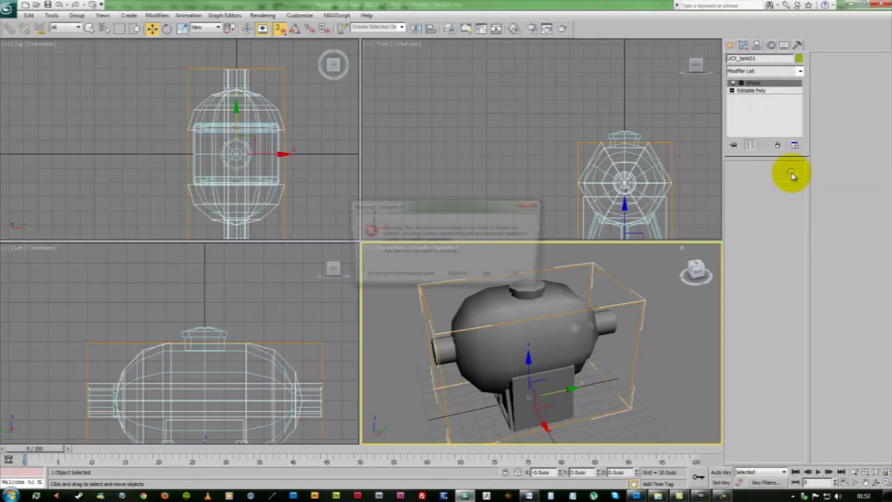
{"action": "left_click", "coordinate": [487, 276]}
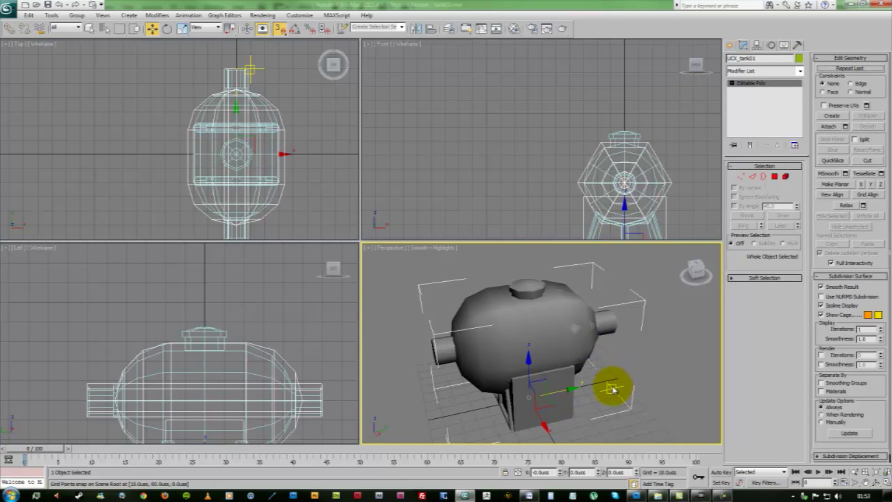
Export the tank and collision mesh together as an ASCII Scene Export (ASE) file named tank01_SM, with mesh definition and materials included
{"action": "left_click_drag", "start_coordinate": [380, 265], "coordinate": [650, 424]}
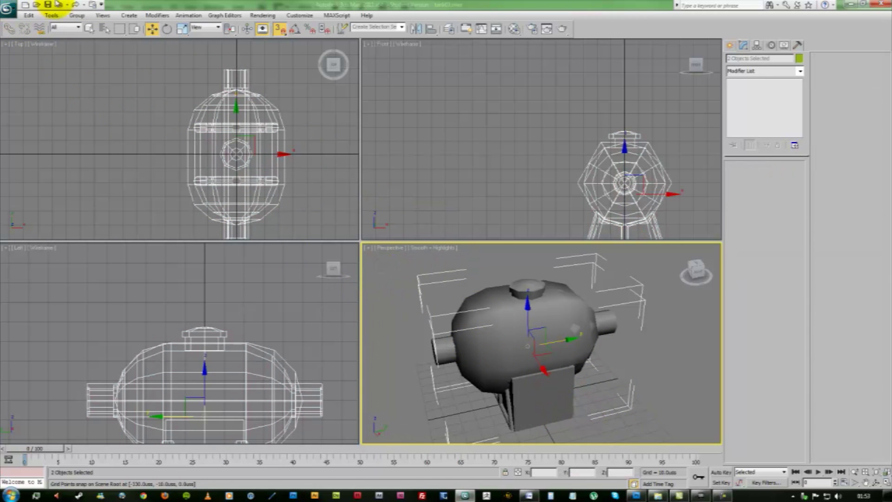
{"action": "left_click", "coordinate": [8, 9]}
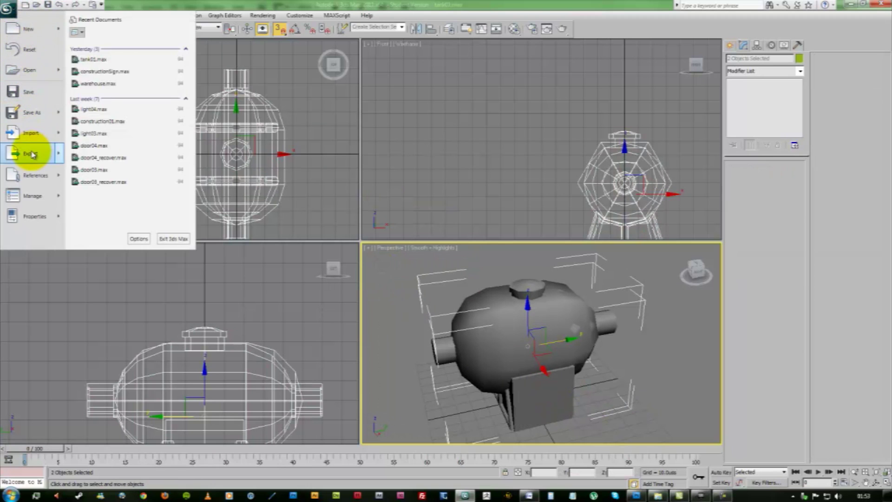
{"action": "mouse_move", "coordinate": [31, 154]}
{"action": "left_click", "coordinate": [119, 81]}
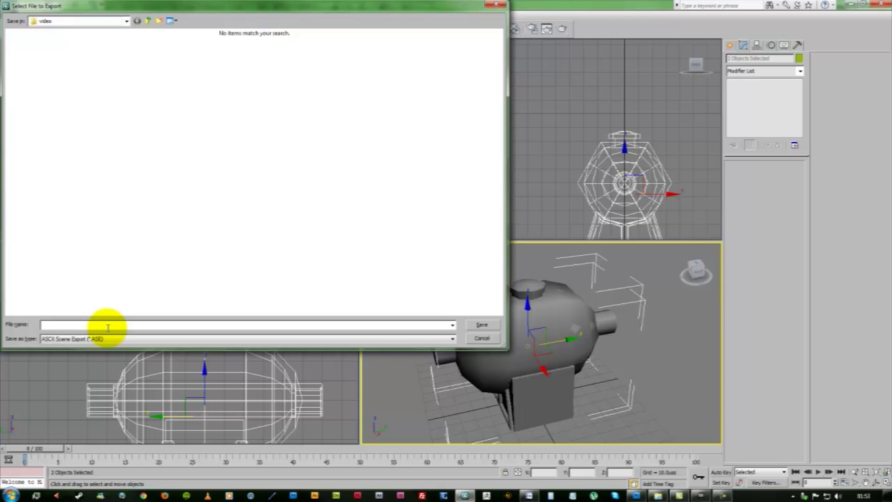
{"action": "type", "text": "tan"}
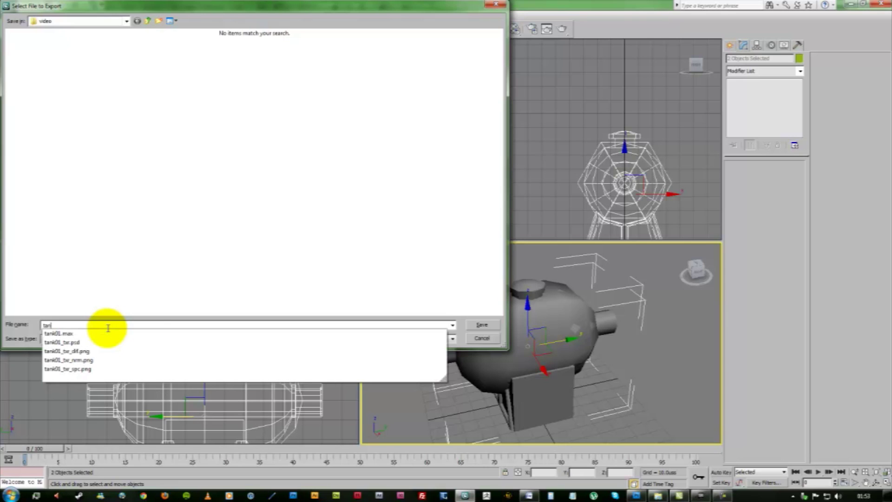
{"action": "type", "text": "k01_SM"}
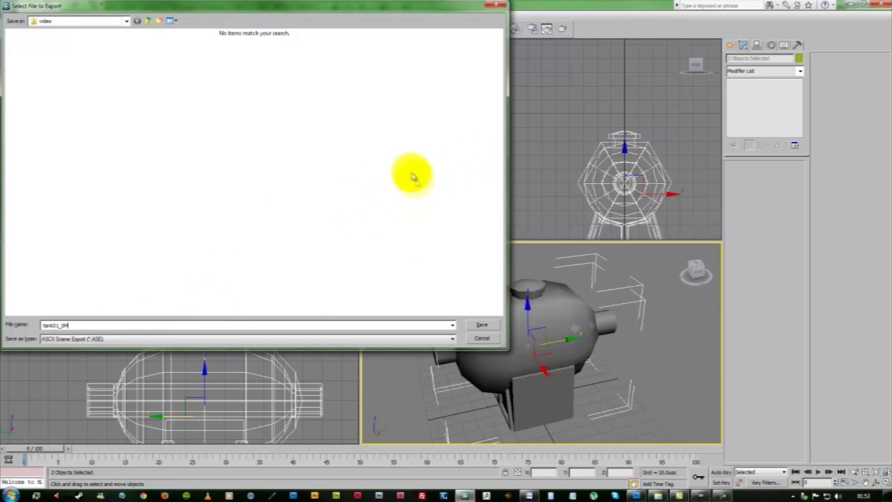
{"action": "left_click", "coordinate": [483, 323]}
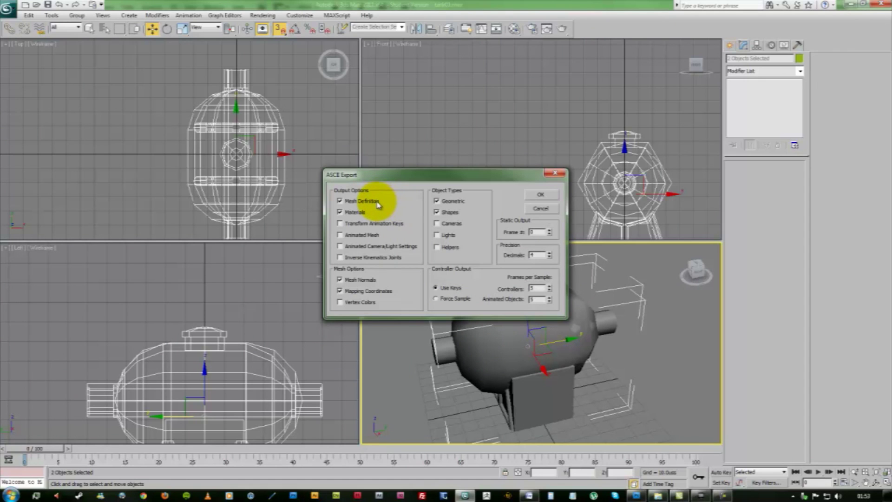
{"action": "left_click", "coordinate": [367, 213]}
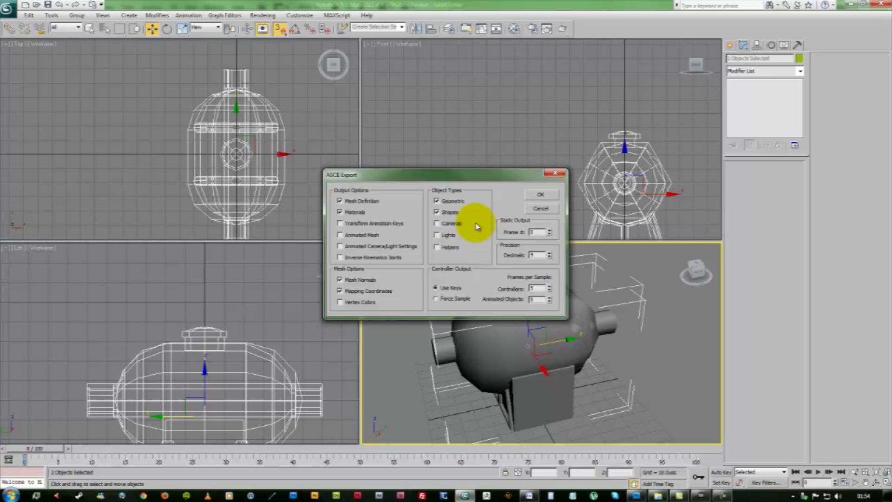
{"action": "left_click", "coordinate": [547, 195]}
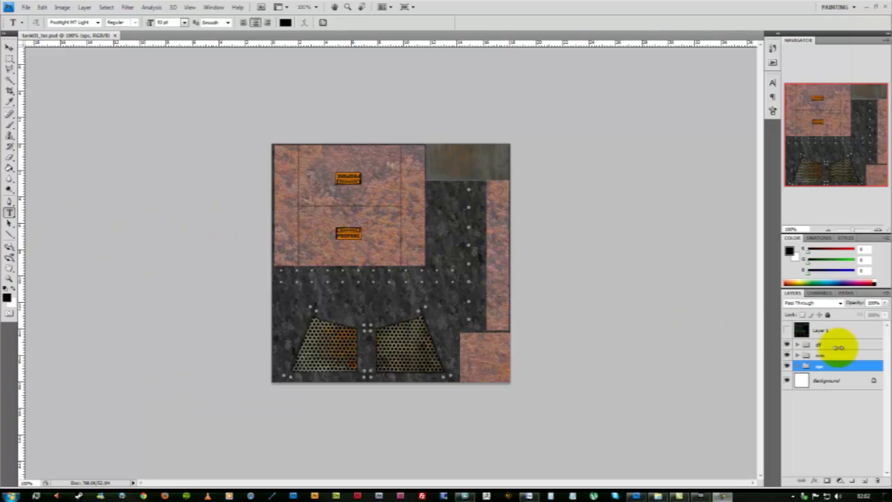
Switch to Photoshop and preview the normal and specular maps by temporarily hiding the layer groups above them
{"action": "left_click", "coordinate": [786, 344]}
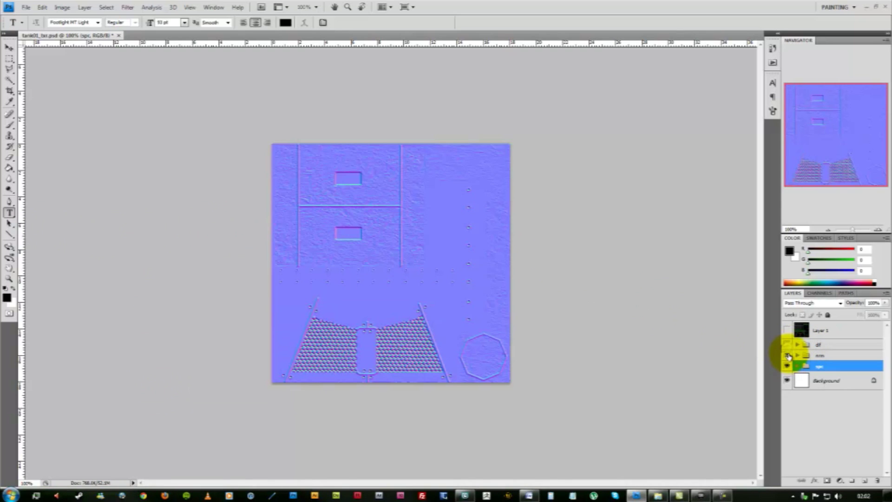
{"action": "left_click", "coordinate": [787, 355]}
{"action": "left_click", "coordinate": [787, 355]}
{"action": "left_click", "coordinate": [786, 344]}
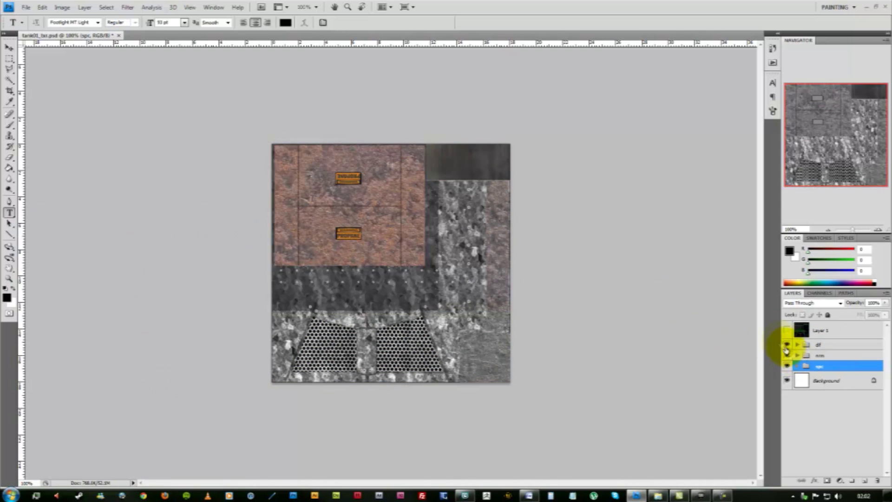
Save the diffuse texture as a 24 bits/pixel Targa file named tank01_txr_dif in the video folder
{"action": "left_click", "coordinate": [27, 8]}
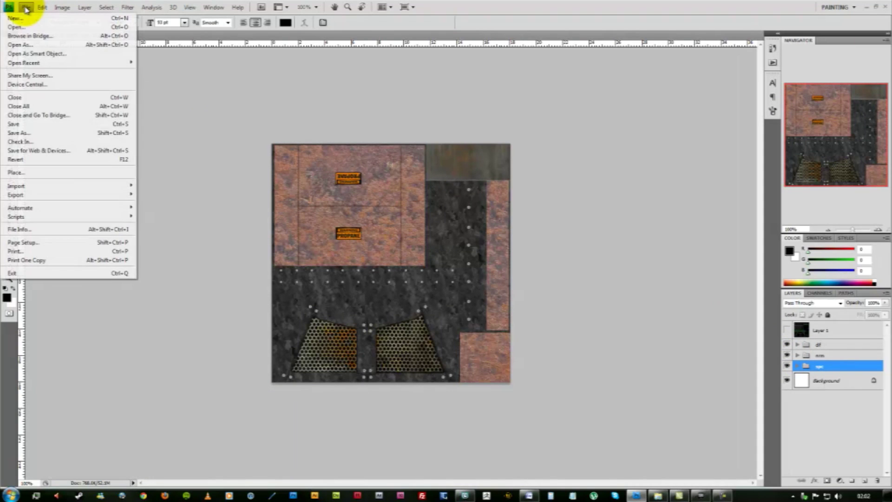
{"action": "left_click", "coordinate": [31, 133]}
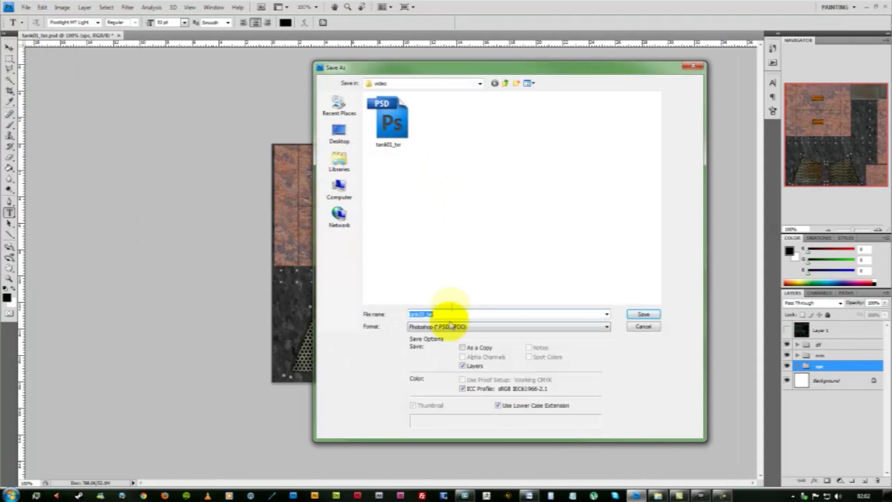
{"action": "left_click", "coordinate": [451, 315]}
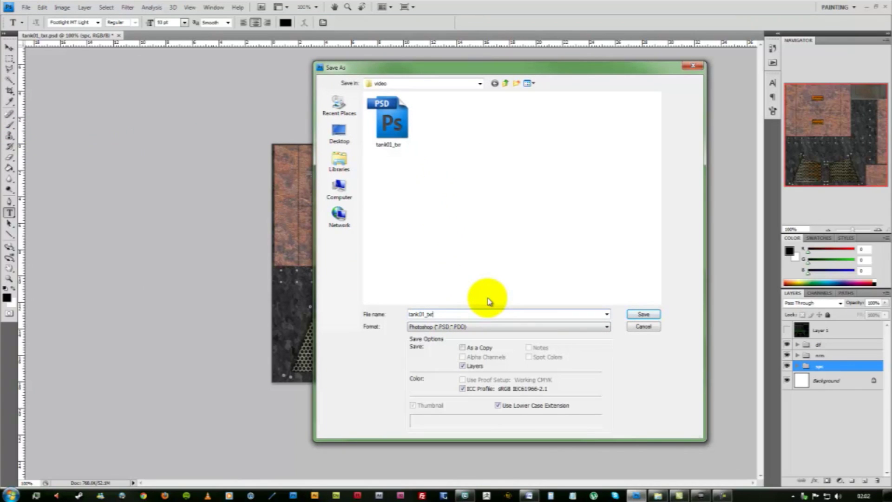
{"action": "type", "text": "_di"}
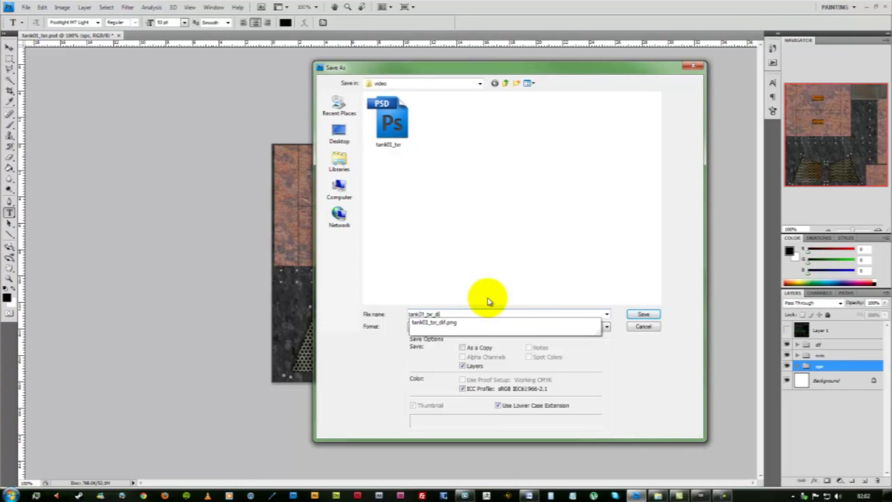
{"action": "type", "text": "f"}
{"action": "left_click", "coordinate": [592, 275]}
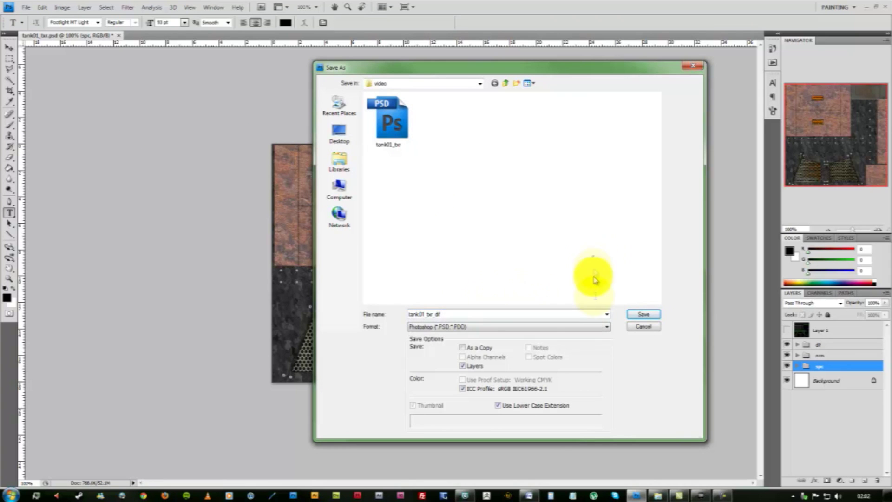
{"action": "left_click", "coordinate": [590, 326]}
{"action": "left_click", "coordinate": [483, 450]}
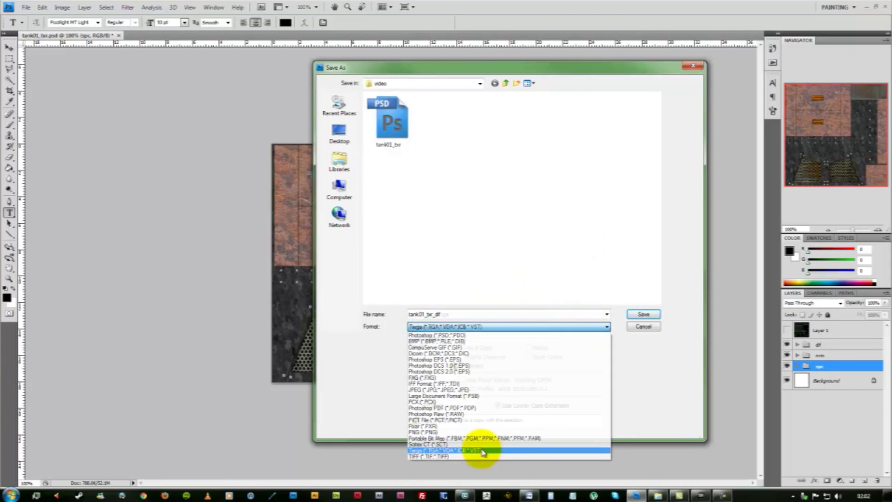
{"action": "left_click", "coordinate": [644, 314]}
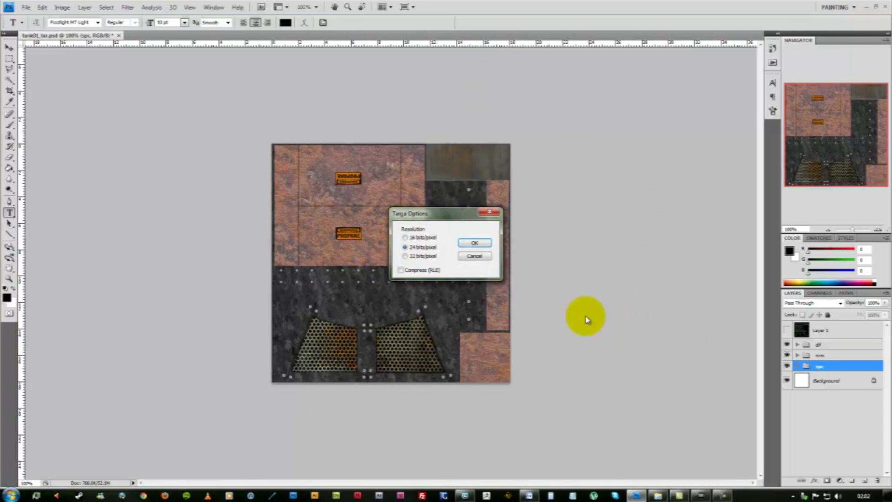
{"action": "left_click", "coordinate": [480, 245]}
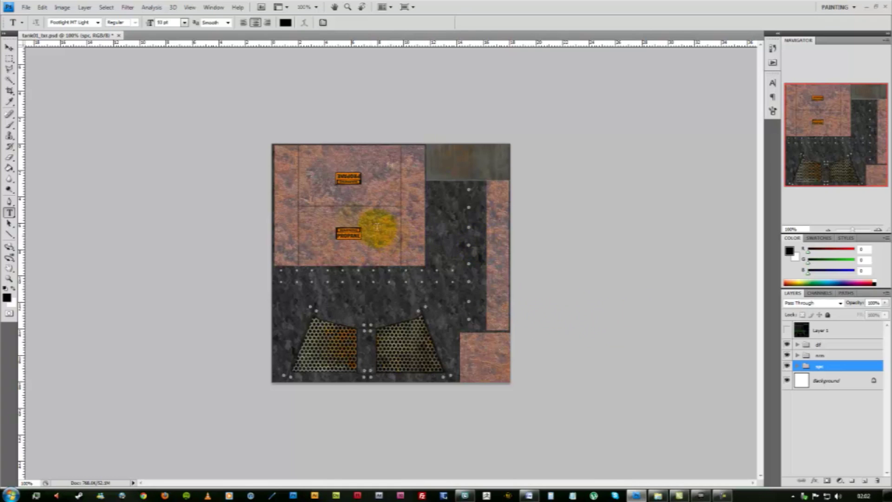
Check the texture document's colour mode and keep it on RGB Color
{"action": "left_click", "coordinate": [65, 12]}
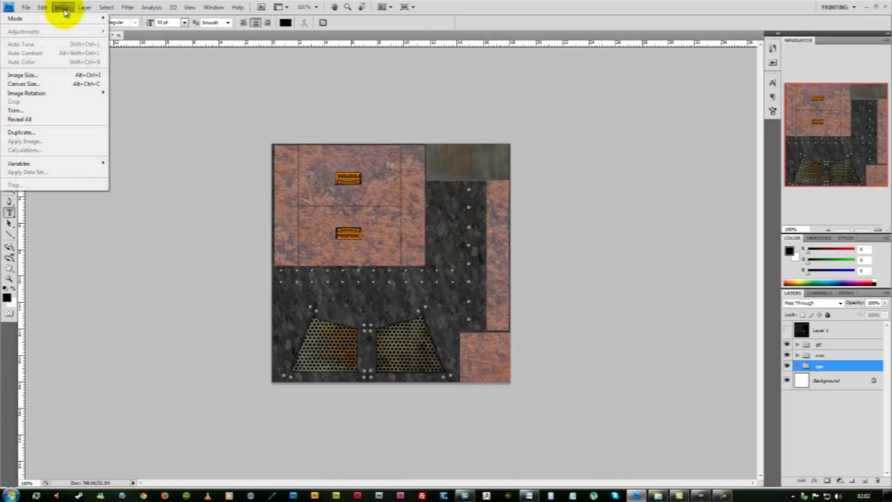
{"action": "mouse_move", "coordinate": [74, 19]}
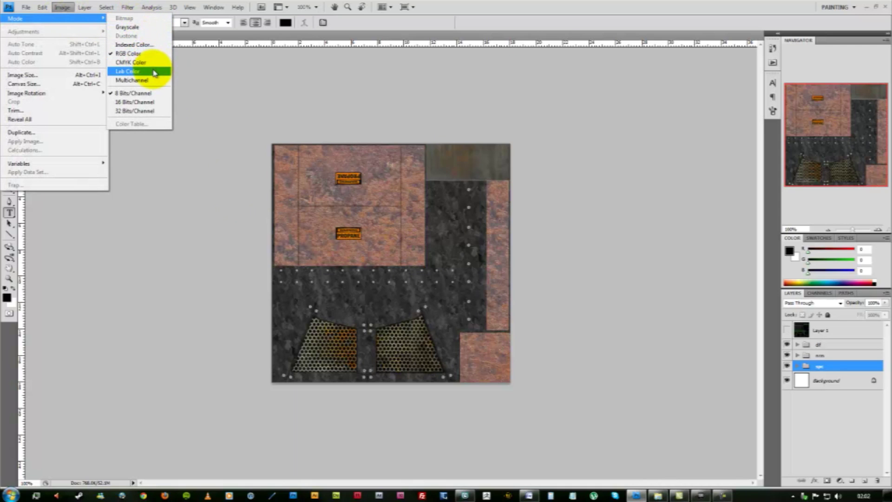
{"action": "left_click", "coordinate": [153, 54]}
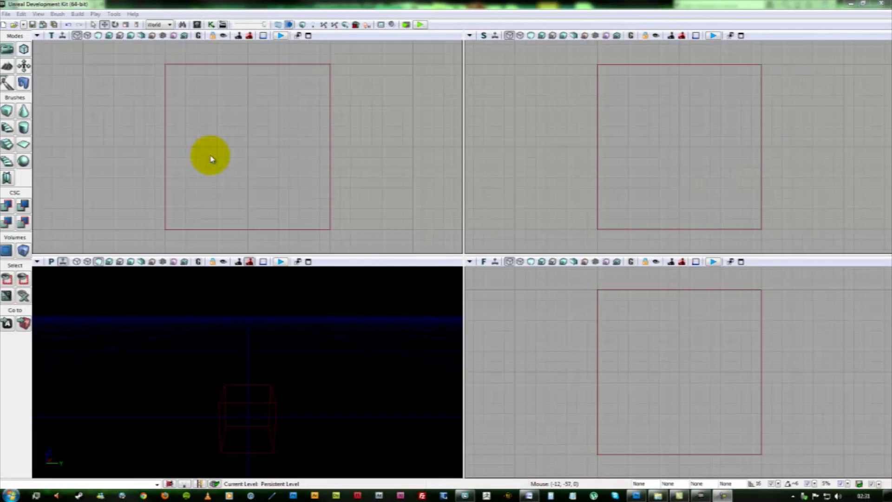
Switch to the Unreal Development Kit and import tank01_SM plus the Targa files tank01_txr_dif, tank01_txr_nrm and tank01_txr_spc through the Content Browser
{"action": "left_click", "coordinate": [197, 24]}
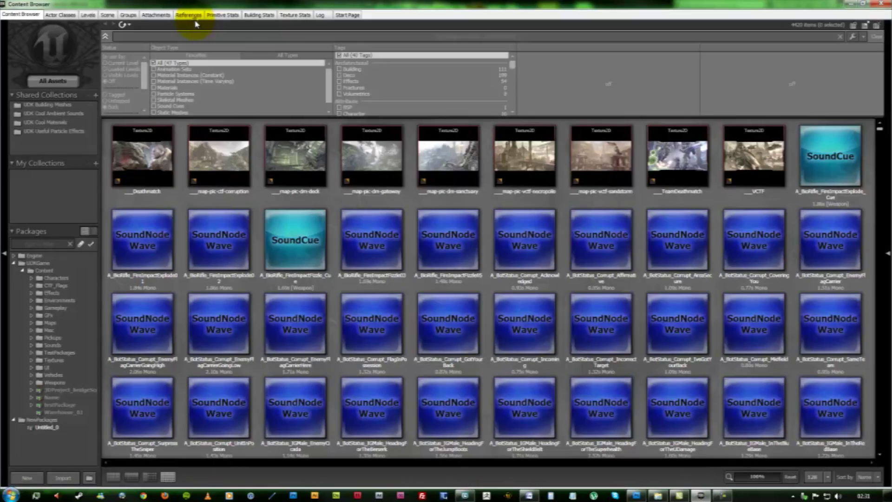
{"action": "mouse_move", "coordinate": [395, 264]}
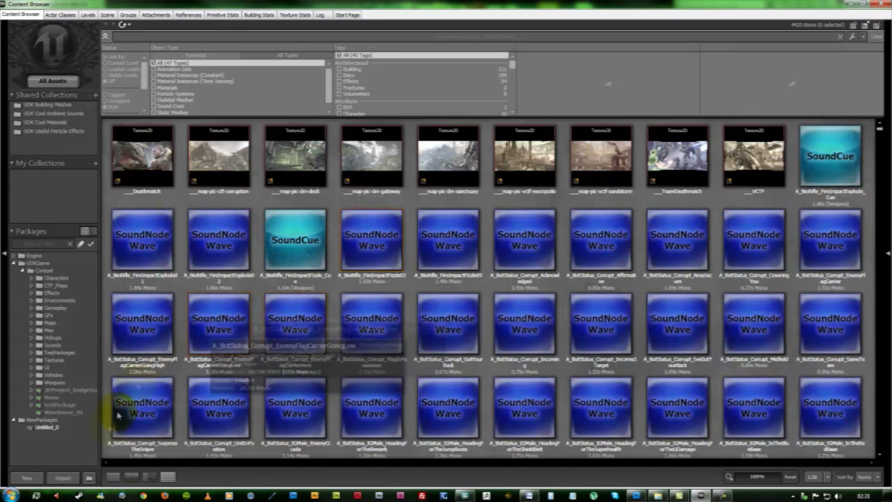
{"action": "left_click", "coordinate": [63, 478]}
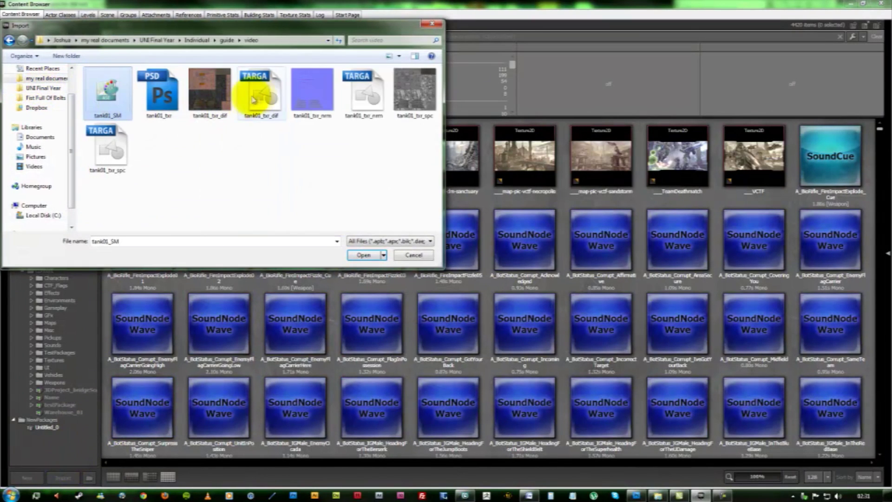
{"action": "left_click", "coordinate": [107, 93], "text": "ctrl"}
{"action": "left_click", "coordinate": [363, 92], "text": "ctrl"}
{"action": "left_click", "coordinate": [108, 148], "text": "ctrl"}
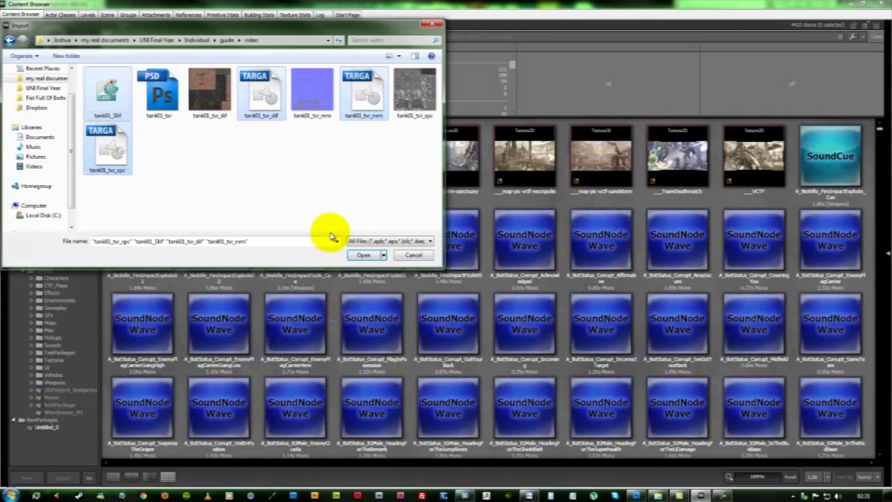
{"action": "left_click", "coordinate": [363, 255]}
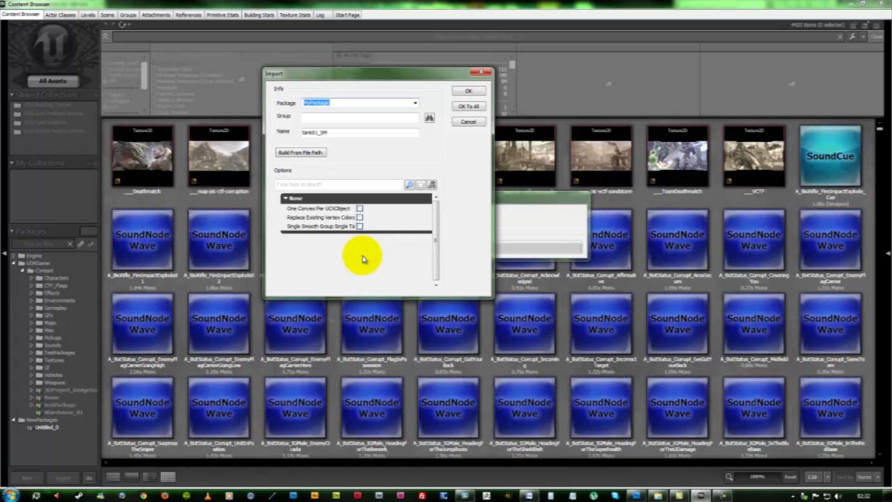
{"action": "left_click", "coordinate": [416, 103]}
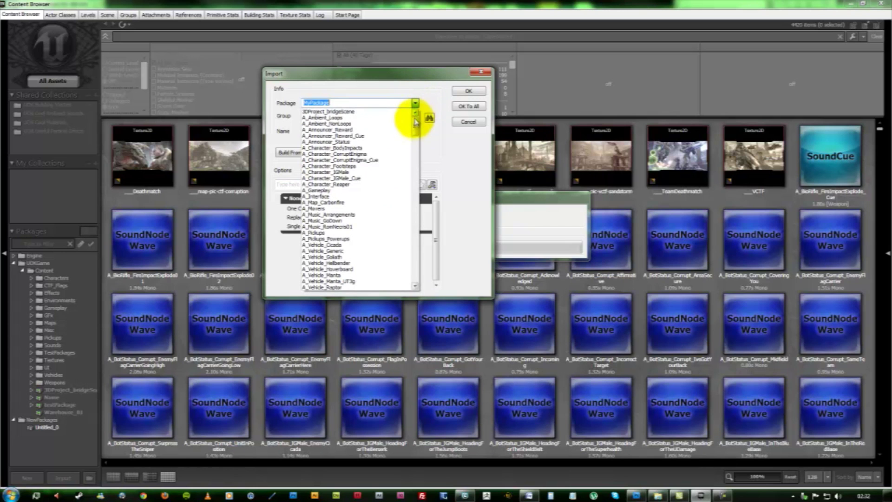
{"action": "left_click_drag", "start_coordinate": [414, 117], "coordinate": [417, 228]}
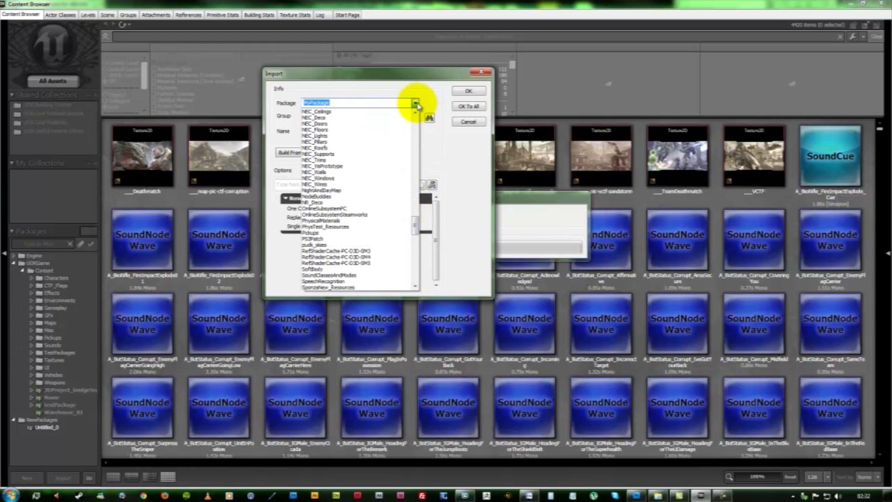
{"action": "left_click", "coordinate": [416, 104]}
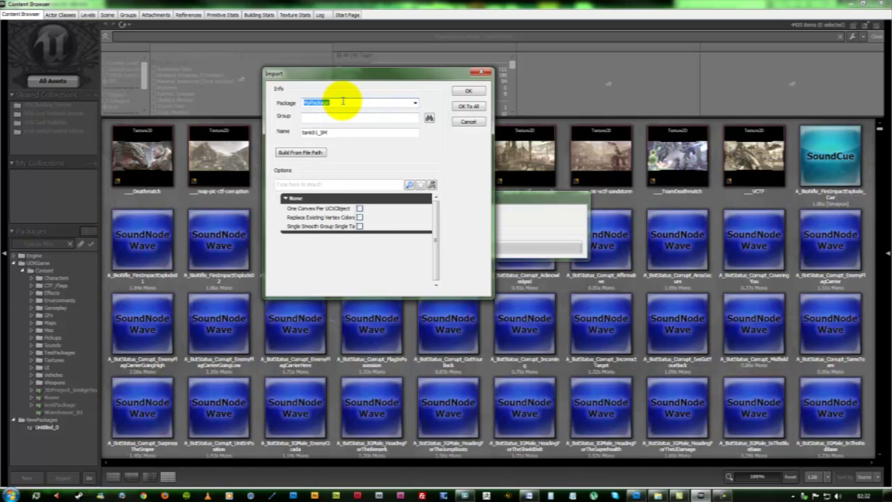
Import the static mesh tank01_SM into a new package named tutorialPackage, in a group named Mesh
{"action": "type", "text": "tutorialPackage_"}
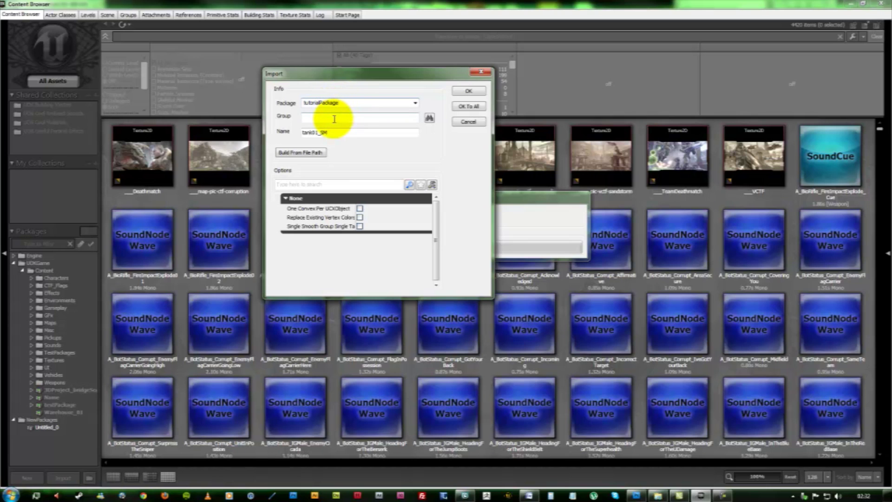
{"action": "left_click", "coordinate": [334, 119]}
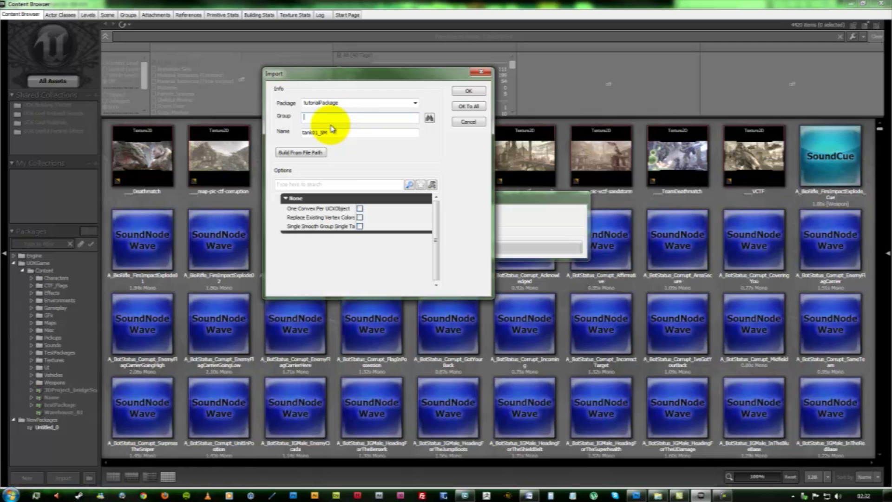
{"action": "type", "text": "Mesh"}
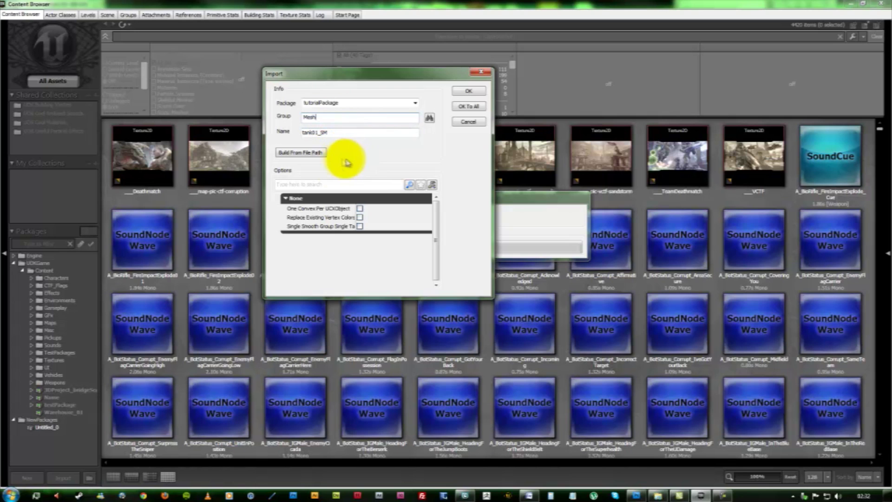
{"action": "left_click", "coordinate": [469, 92]}
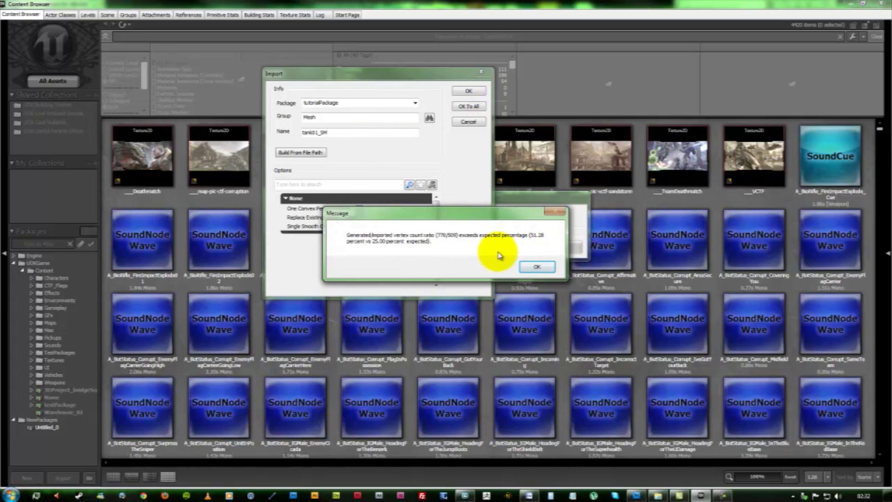
{"action": "left_click", "coordinate": [537, 267]}
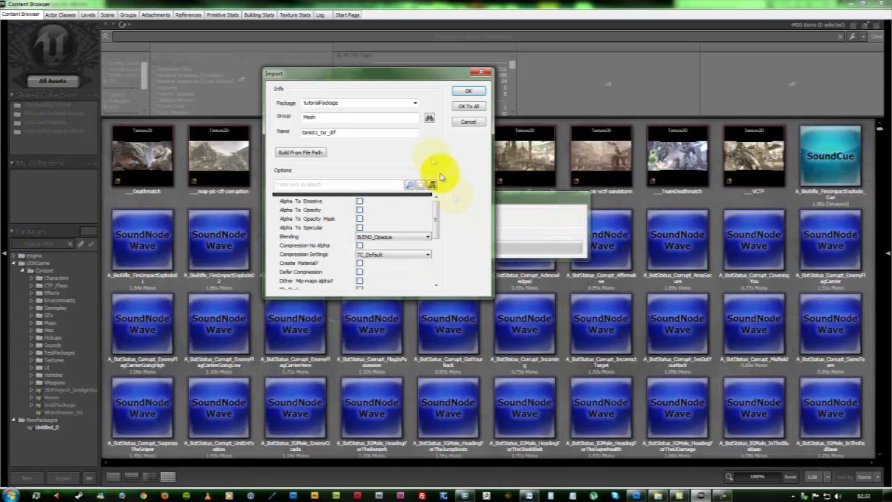
Import tank01_txr_dif with the offered import options and the normal map tank01_txr_nrm with its compression settings set to TC_Normalmap
{"action": "left_click", "coordinate": [367, 134]}
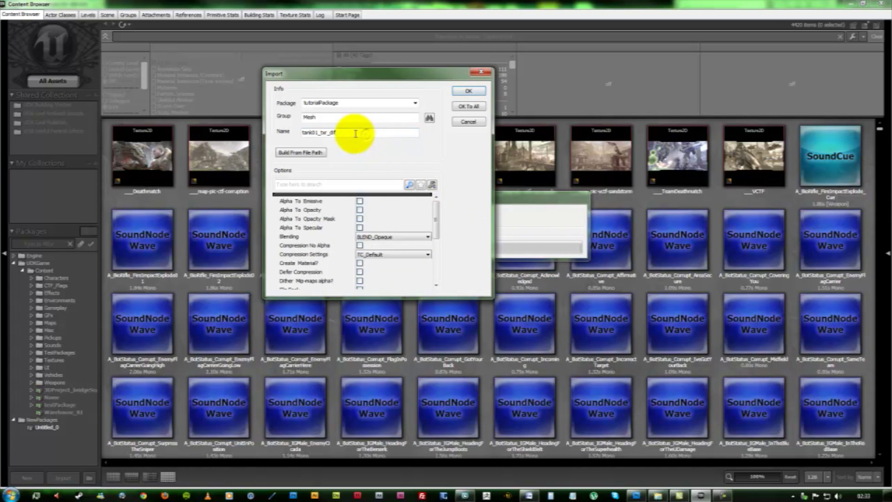
{"action": "left_click", "coordinate": [460, 92]}
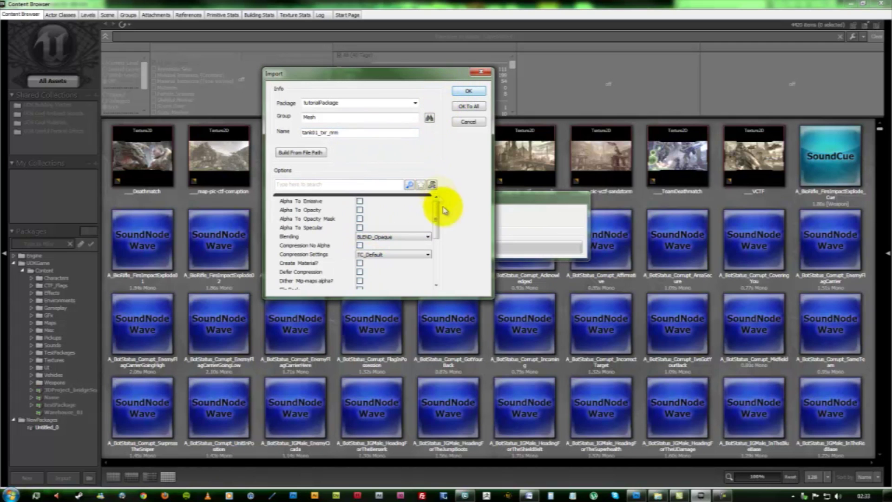
{"action": "left_click", "coordinate": [409, 254]}
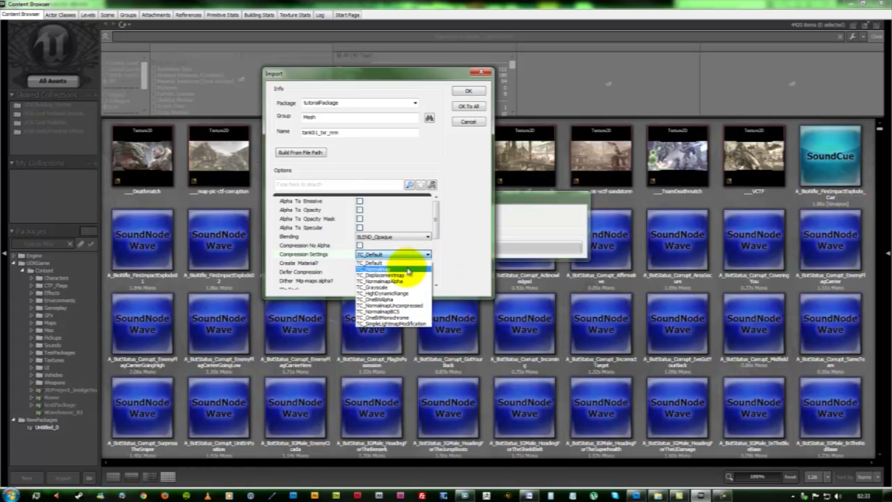
{"action": "left_click", "coordinate": [411, 269]}
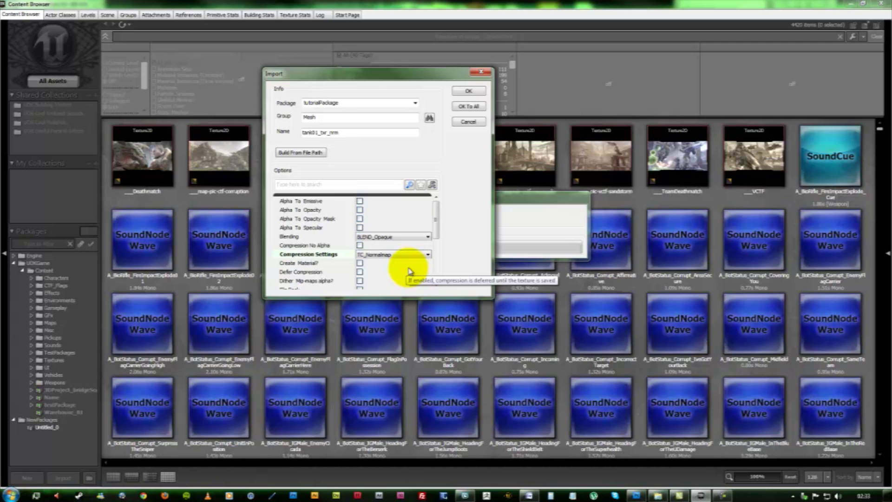
{"action": "left_click", "coordinate": [462, 93]}
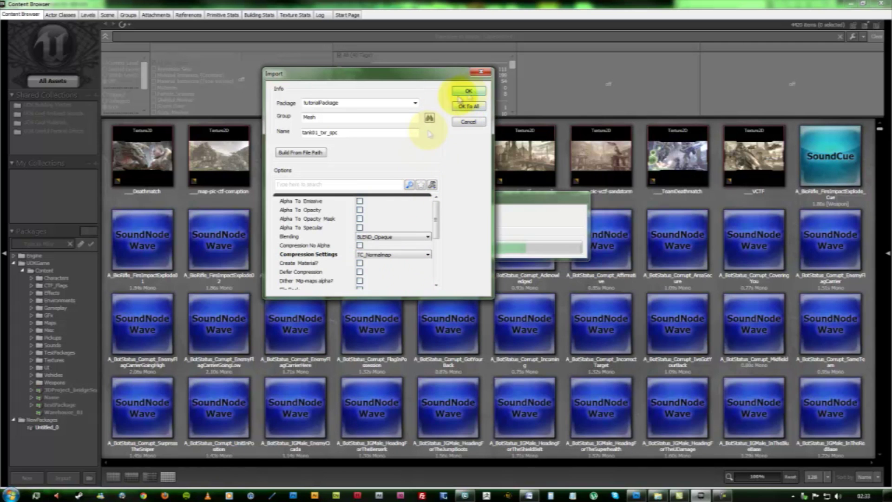
Set the compression settings back to TC_Default for the specular texture tank01_txr_spc and import it
{"action": "left_click", "coordinate": [404, 254]}
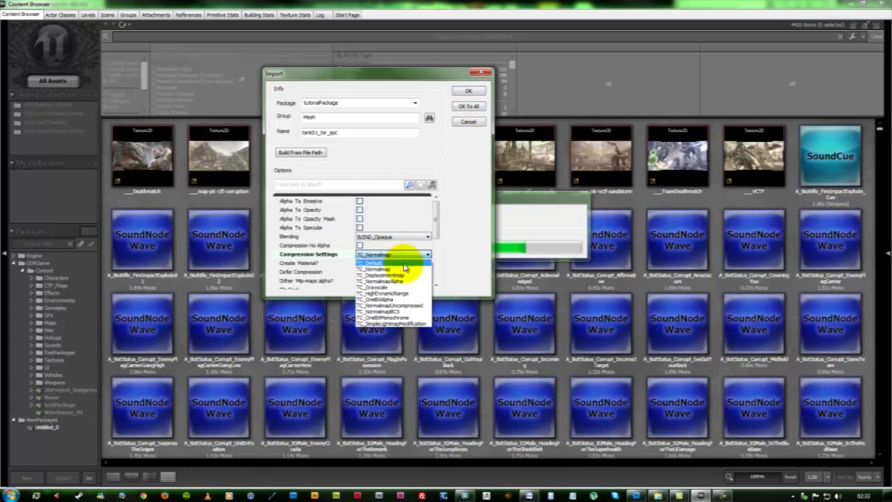
{"action": "left_click", "coordinate": [394, 263]}
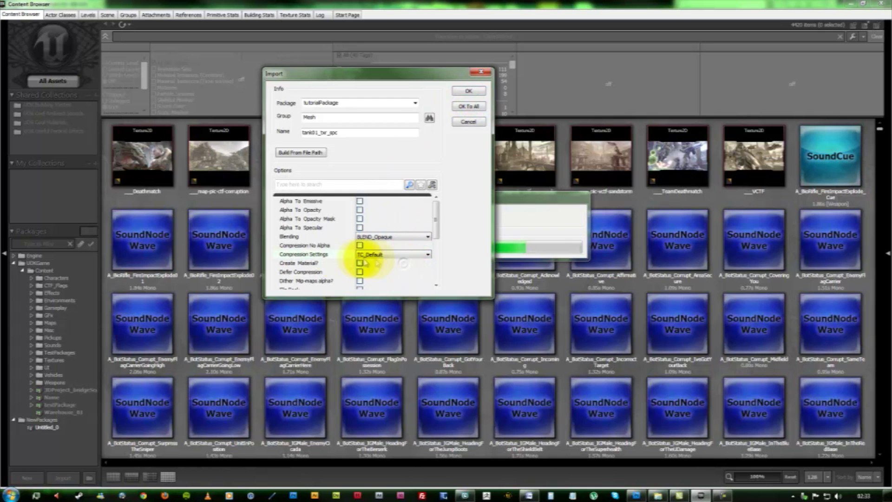
{"action": "left_click", "coordinate": [469, 92]}
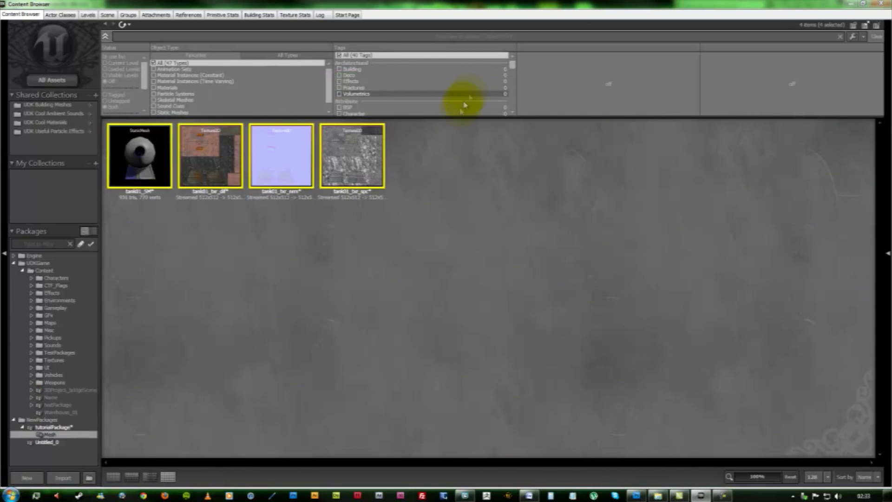